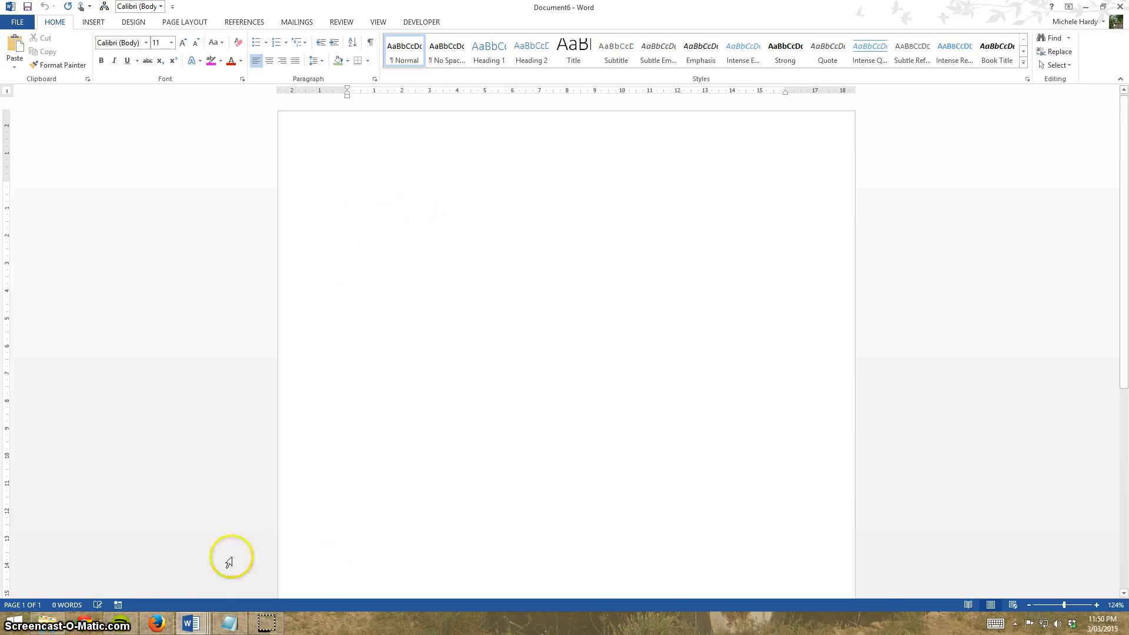
Switch to Firefox's Lorem Ipsum tab and select the first three generated paragraphs.
mouse_move(153, 633)
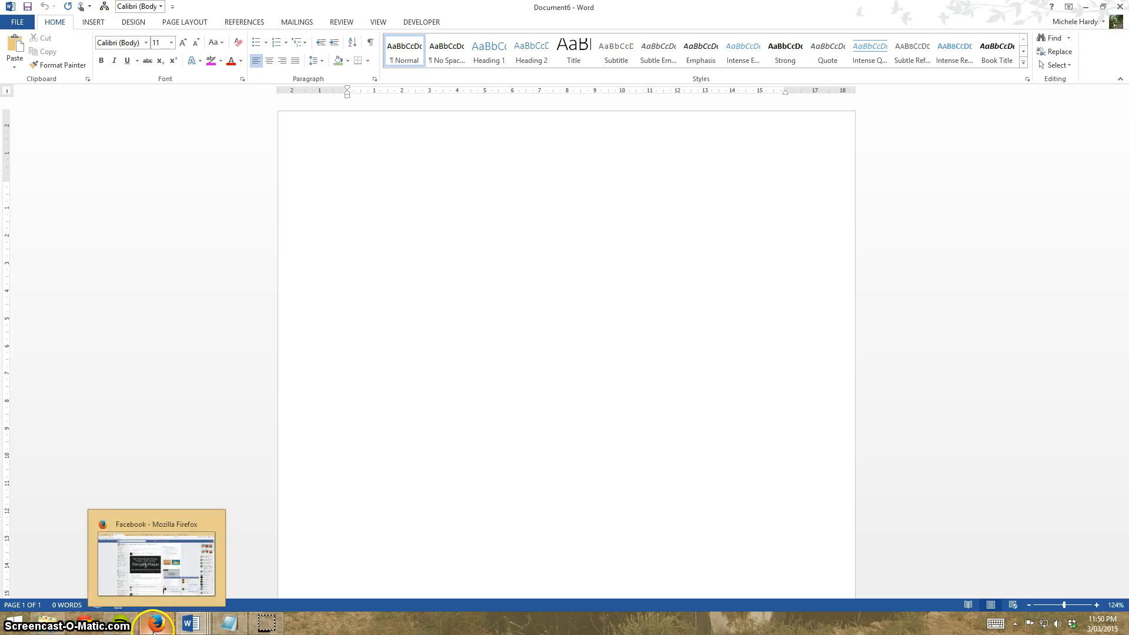
left_click(154, 632)
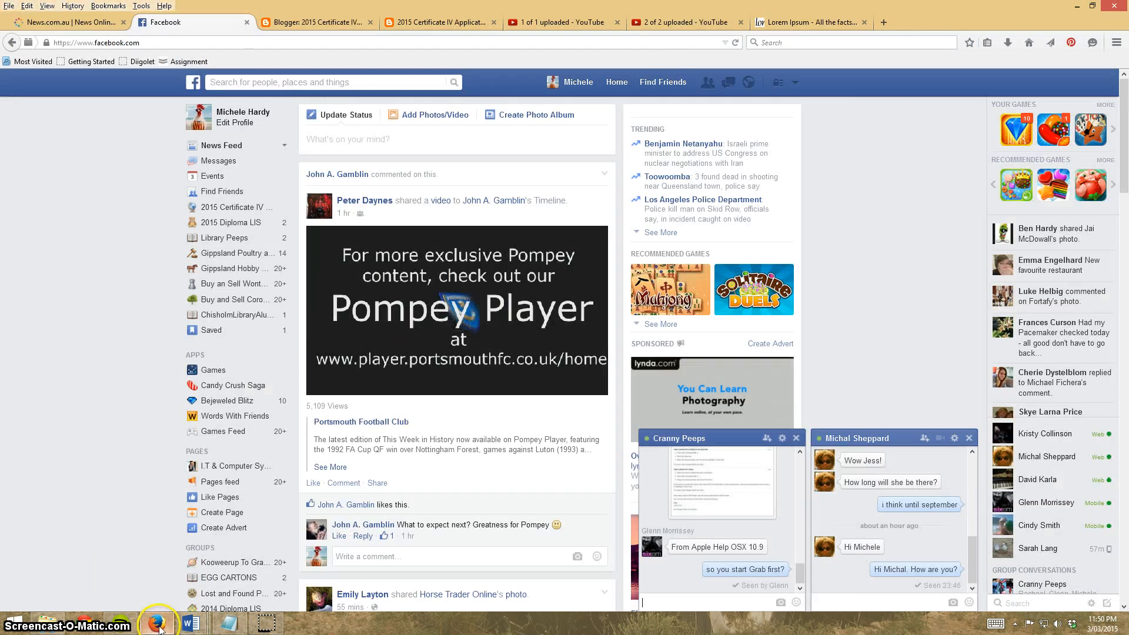
left_click(806, 23)
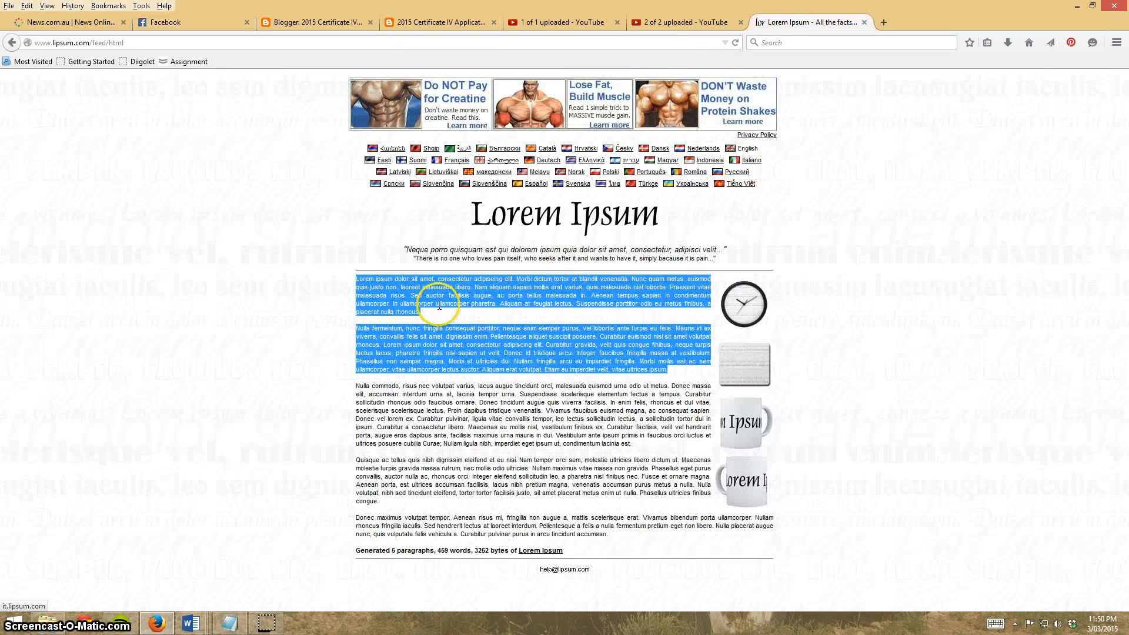
left_click(358, 278)
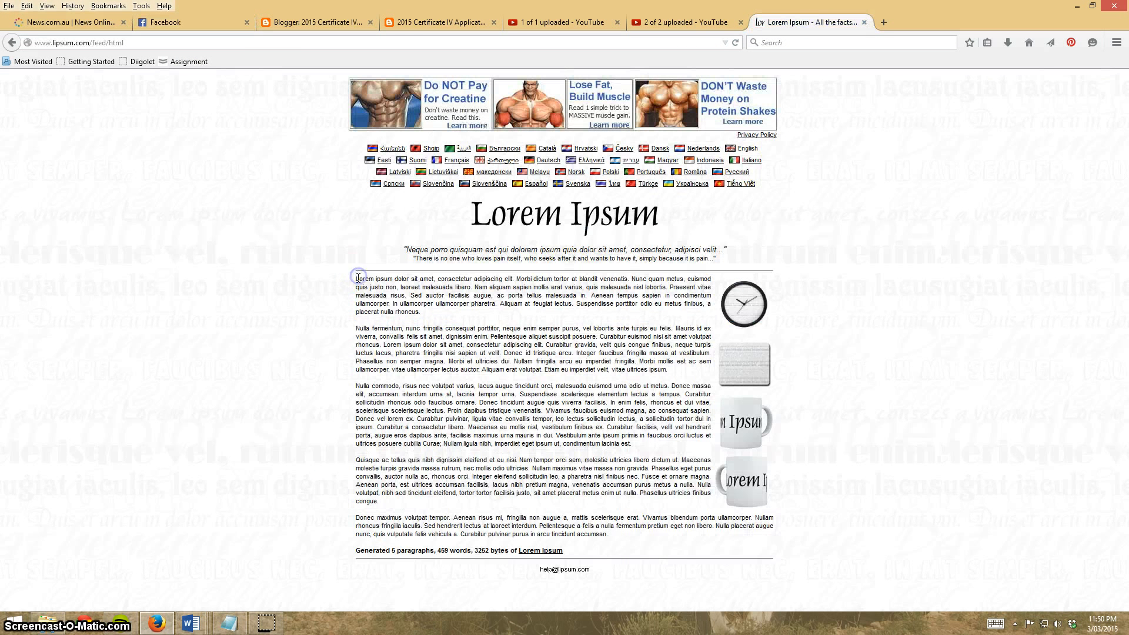
left_click_drag(356, 282, 664, 446)
key("ctrl+c")
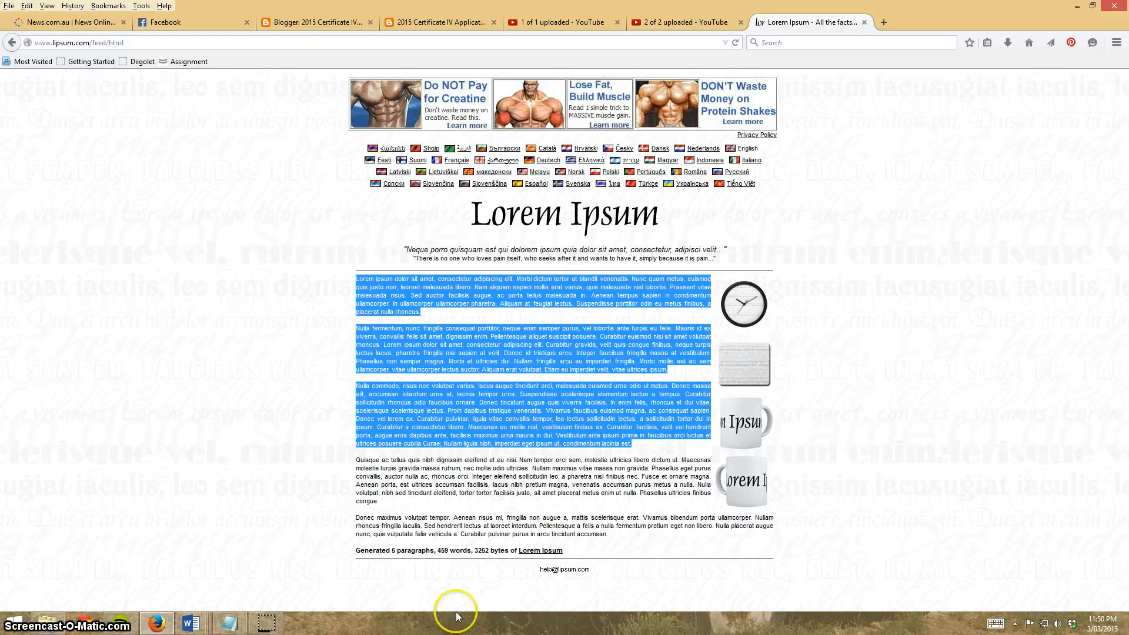
Return to Word and paste the copied Lorem Ipsum text into the blank document.
left_click(200, 625)
left_click(427, 558)
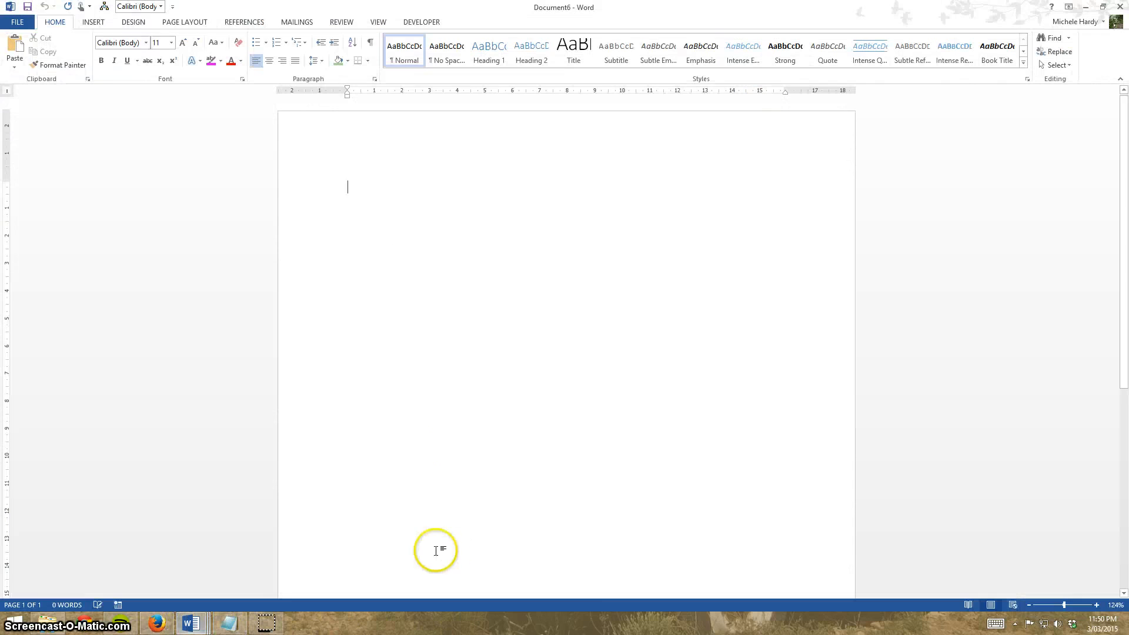
key("ctrl+v")
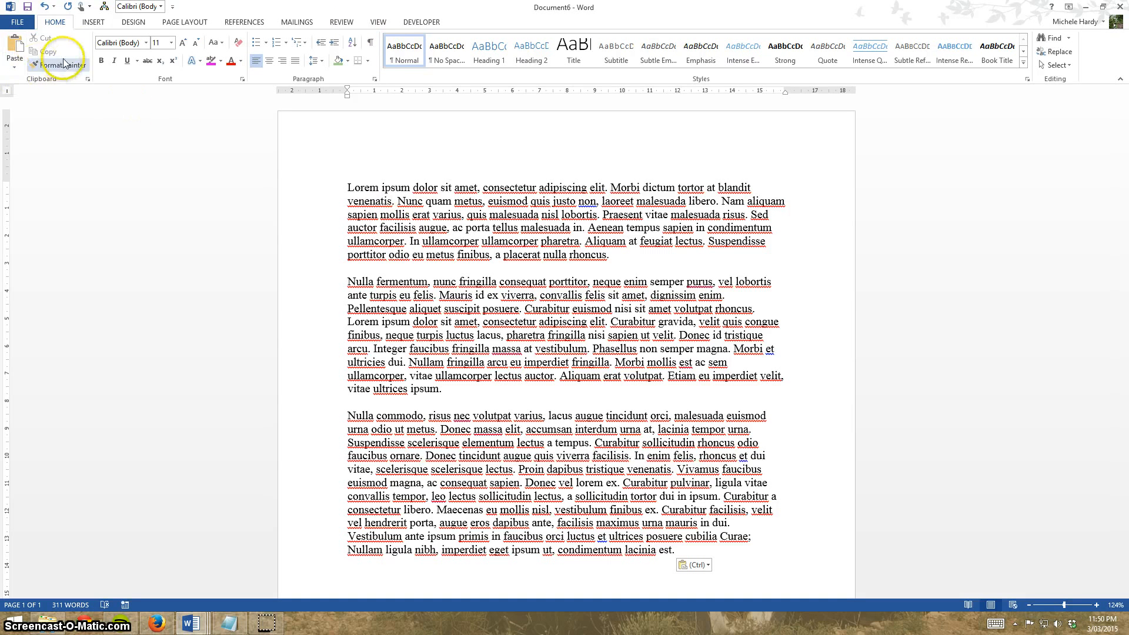
Format the pasted text into three columns and review the result.
left_click(195, 22)
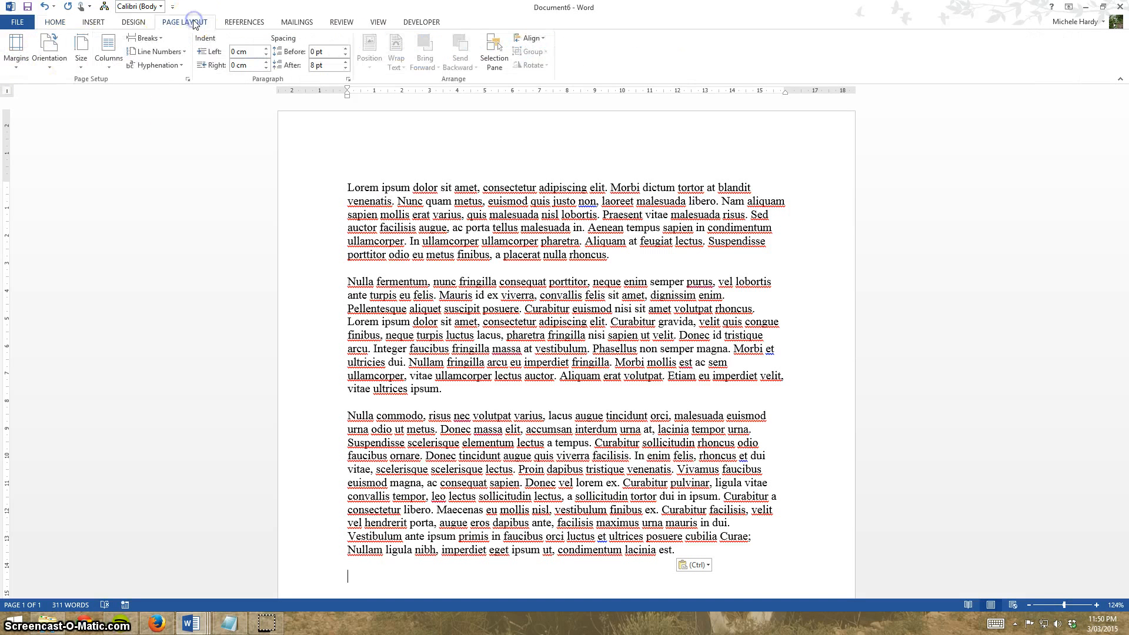
left_click(110, 66)
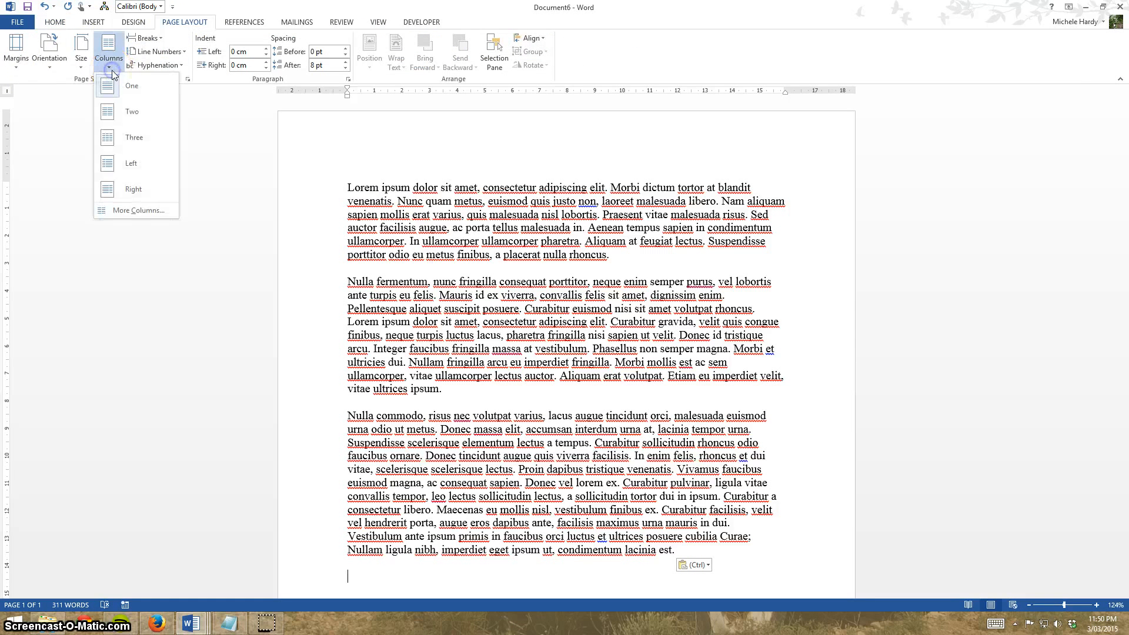
left_click(130, 138)
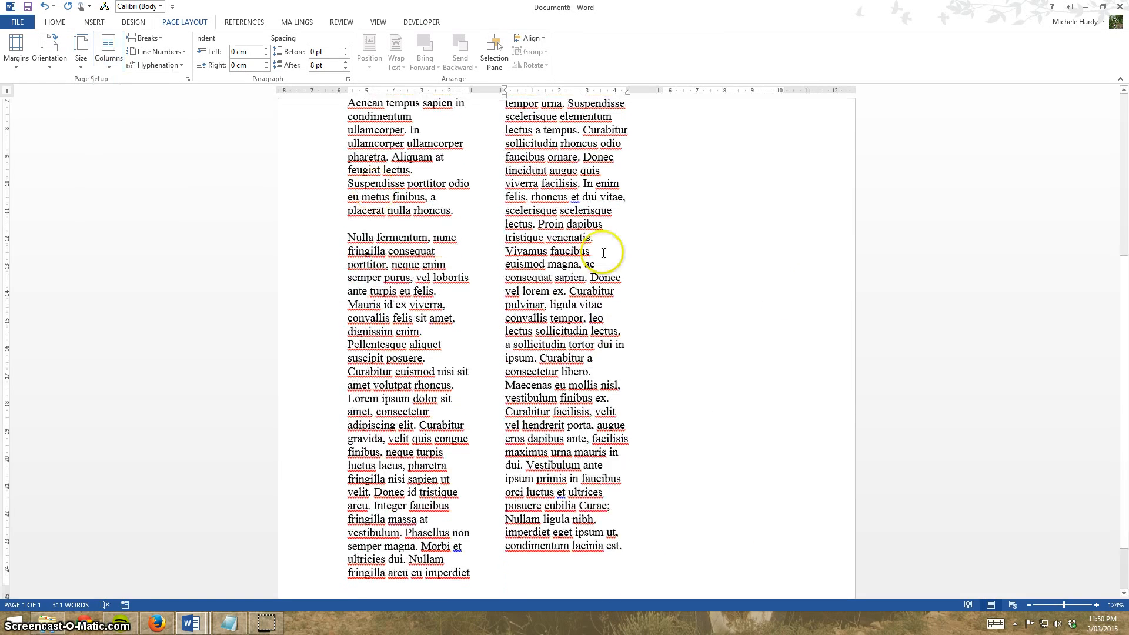
scroll(780, 274, "up", 3)
scroll(780, 274, "up", 3)
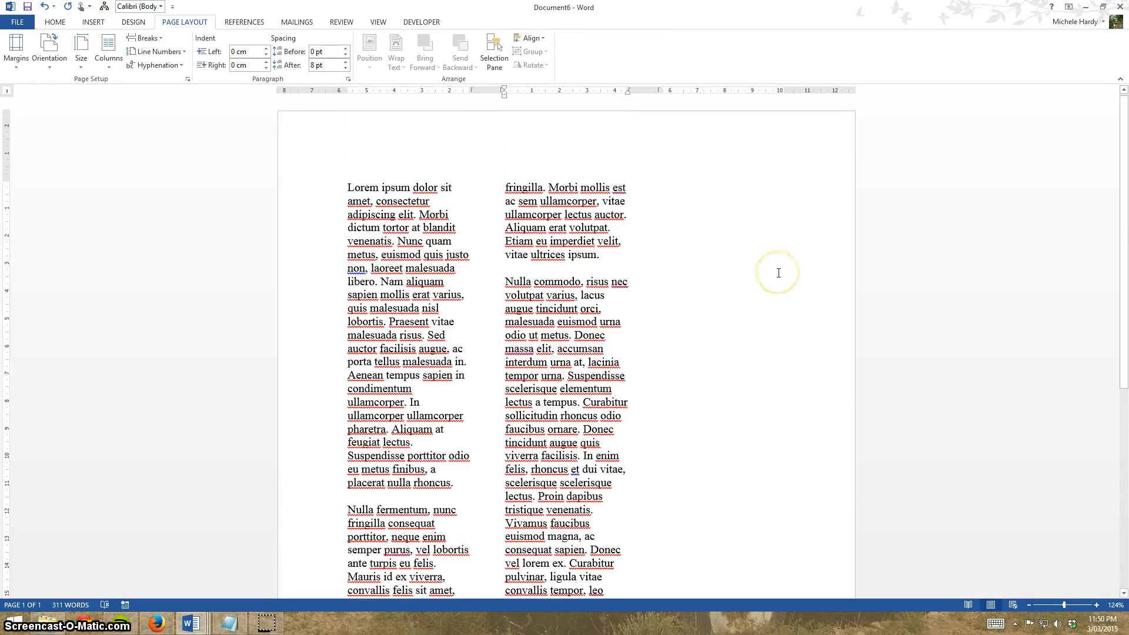
scroll(764, 257, "down", 3)
scroll(765, 257, "down", 4)
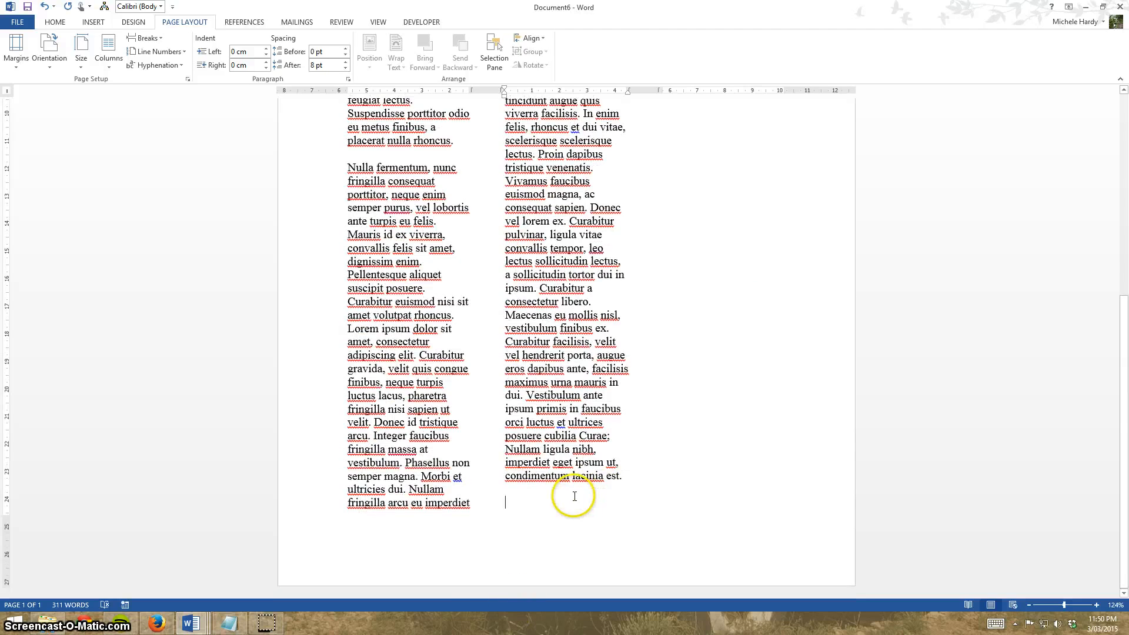
Paste the text a second time and switch the layout to two columns.
key("ctrl+v")
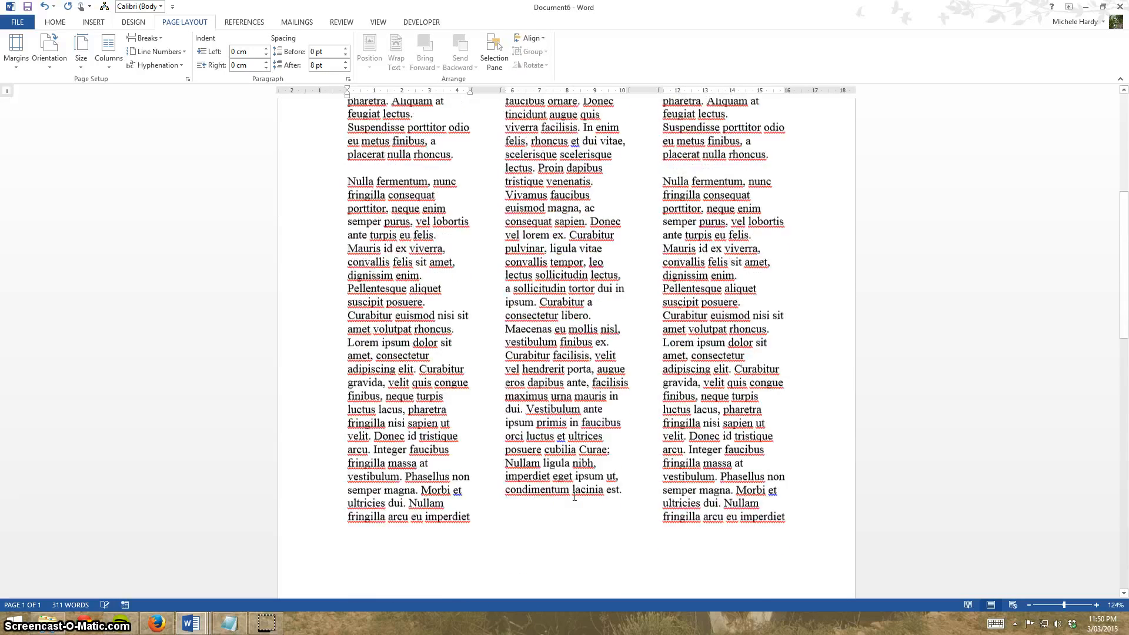
scroll(574, 497, "up", 6)
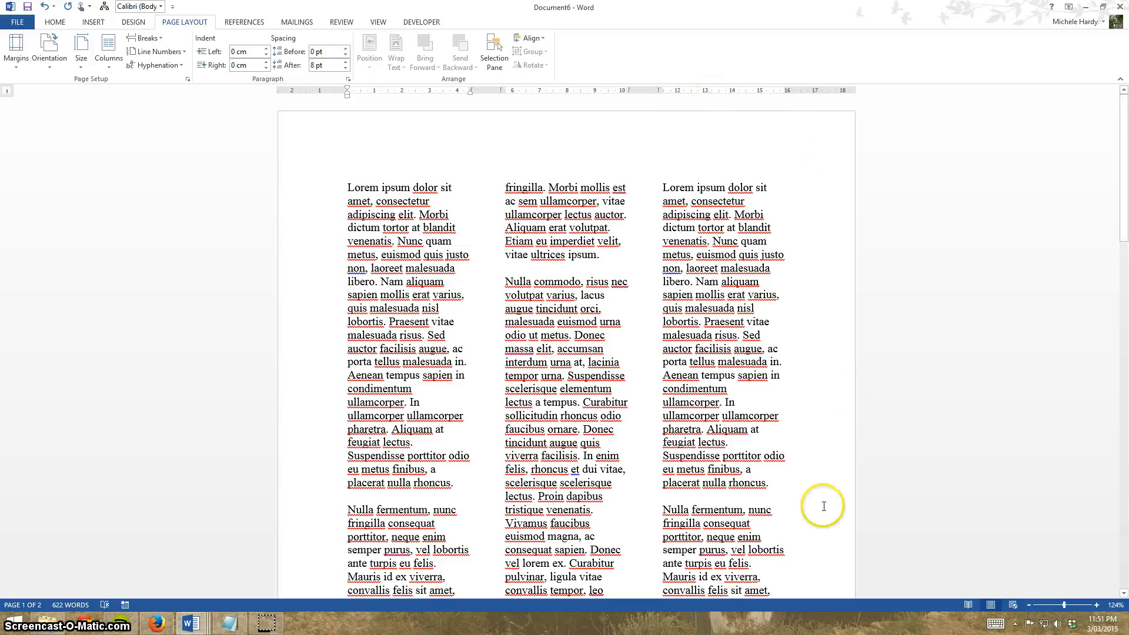
left_click(104, 74)
left_click(125, 108)
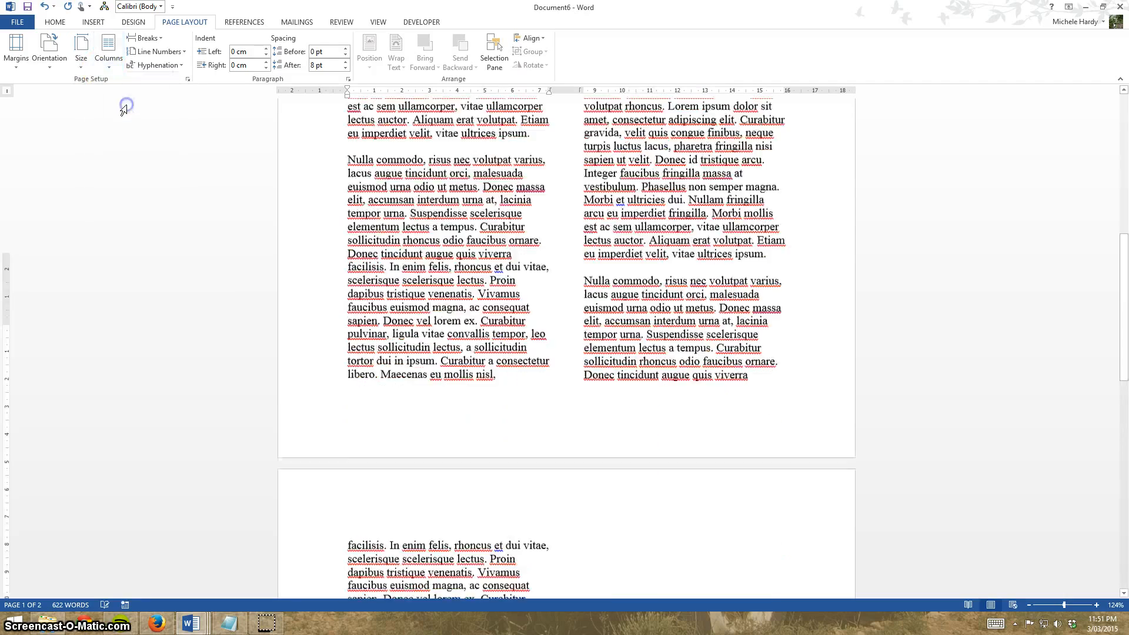
scroll(310, 361, "down", 5)
scroll(309, 361, "up", 7)
scroll(314, 368, "up", 10)
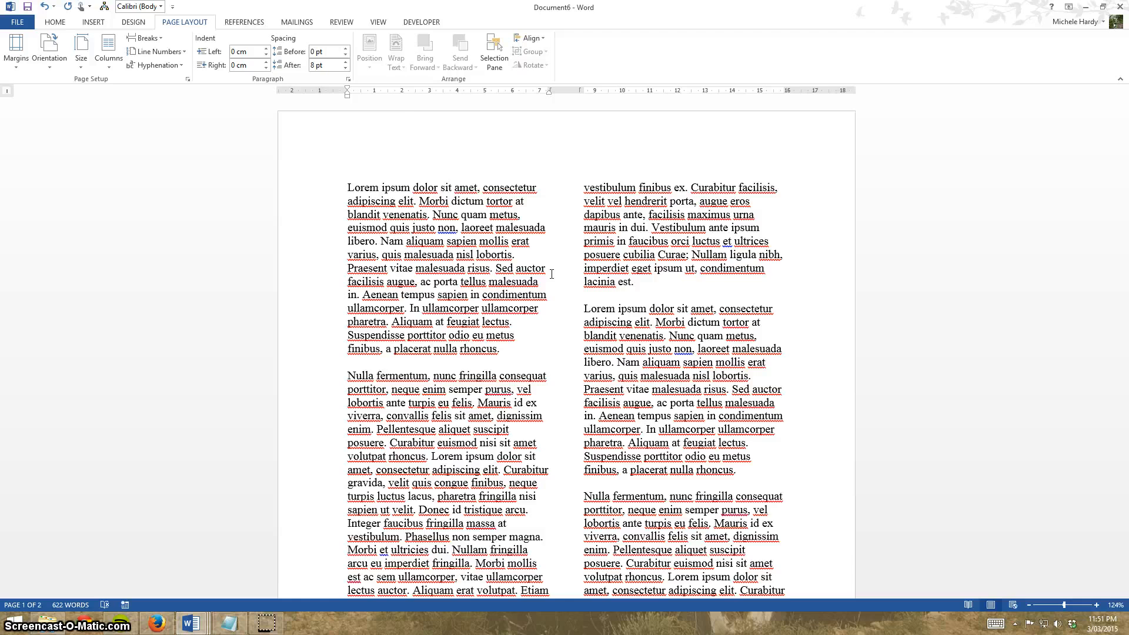
scroll(552, 274, "down", 10)
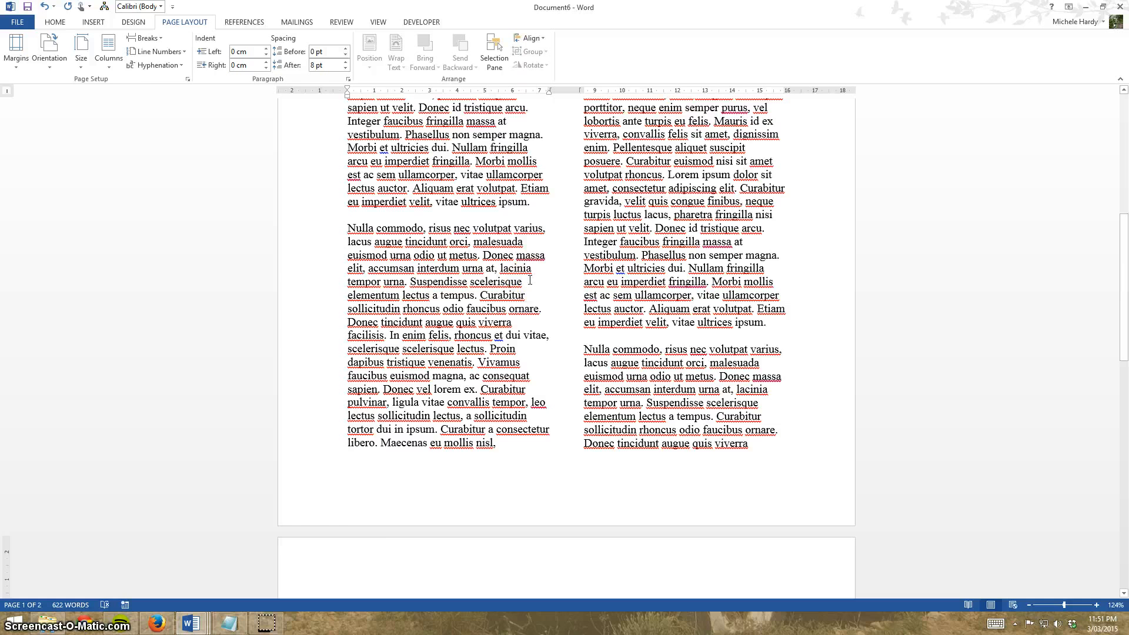
scroll(195, 344, "up", 3)
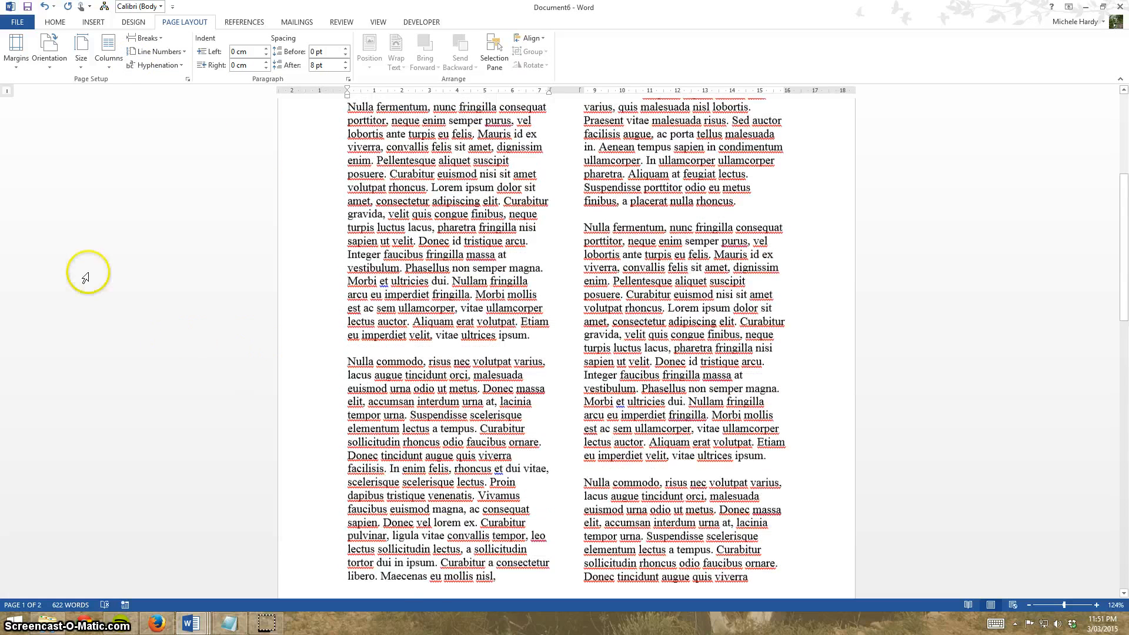
Undo the pastes and column changes to return to a blank document.
left_click(46, 6)
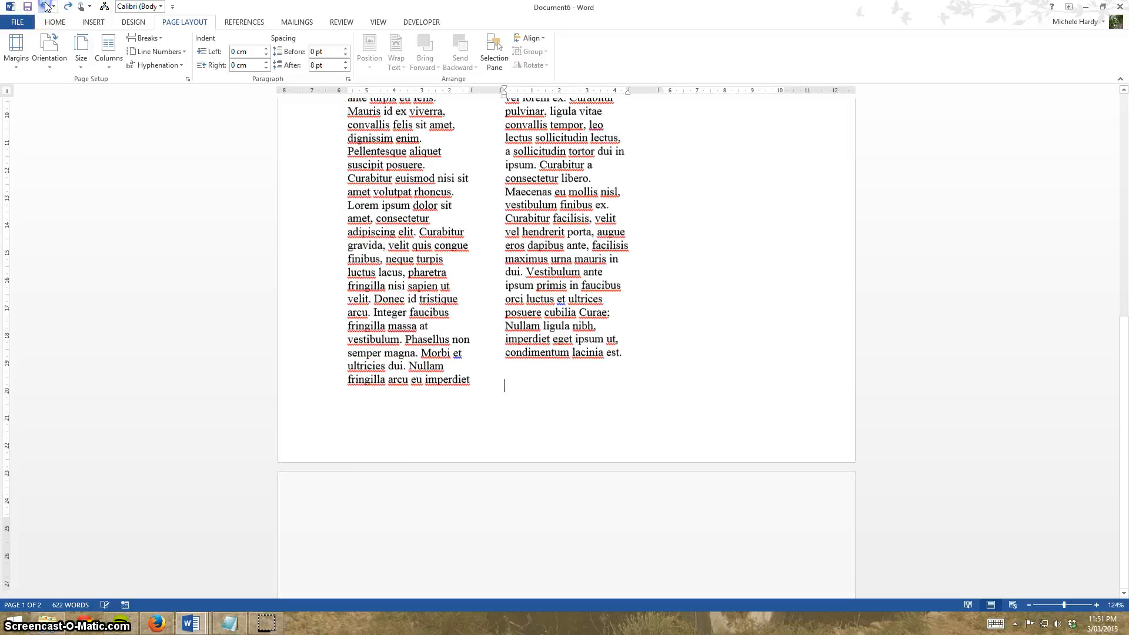
left_click(46, 6)
left_click(45, 6)
left_click(46, 7)
left_click(46, 6)
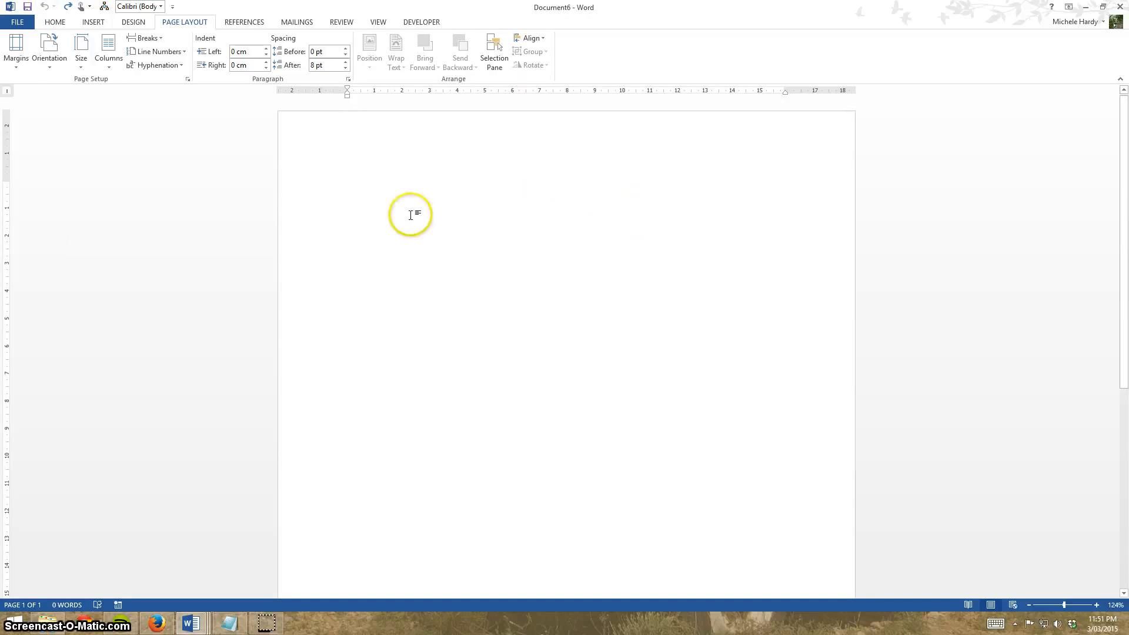
Type the heading Monthly Newsletter at the top of the page.
left_click(379, 197)
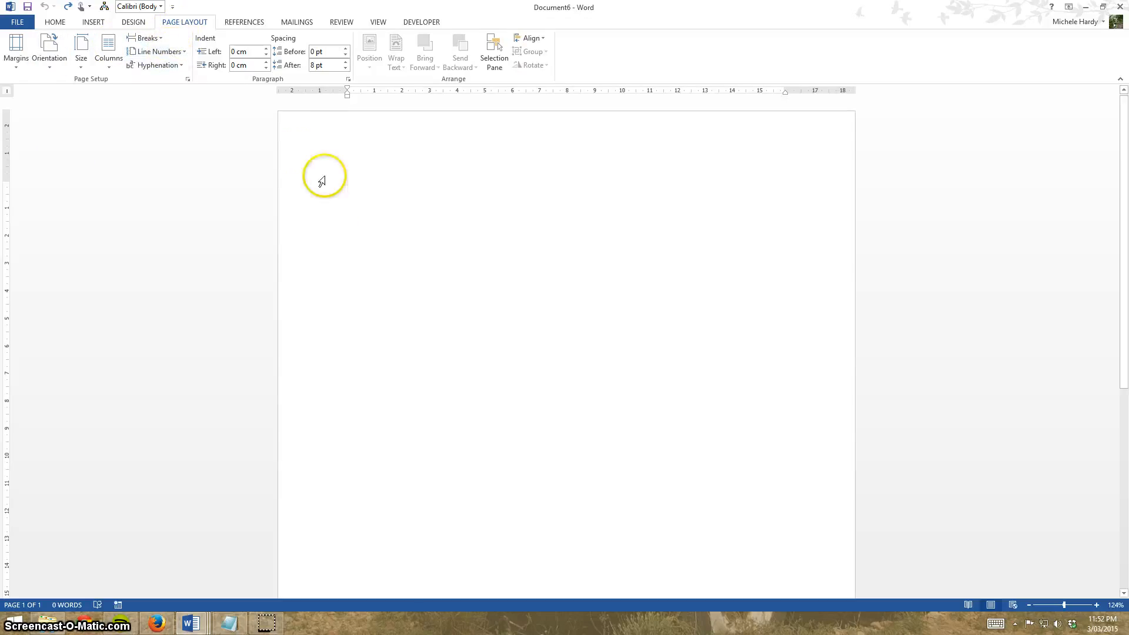
left_click(428, 241)
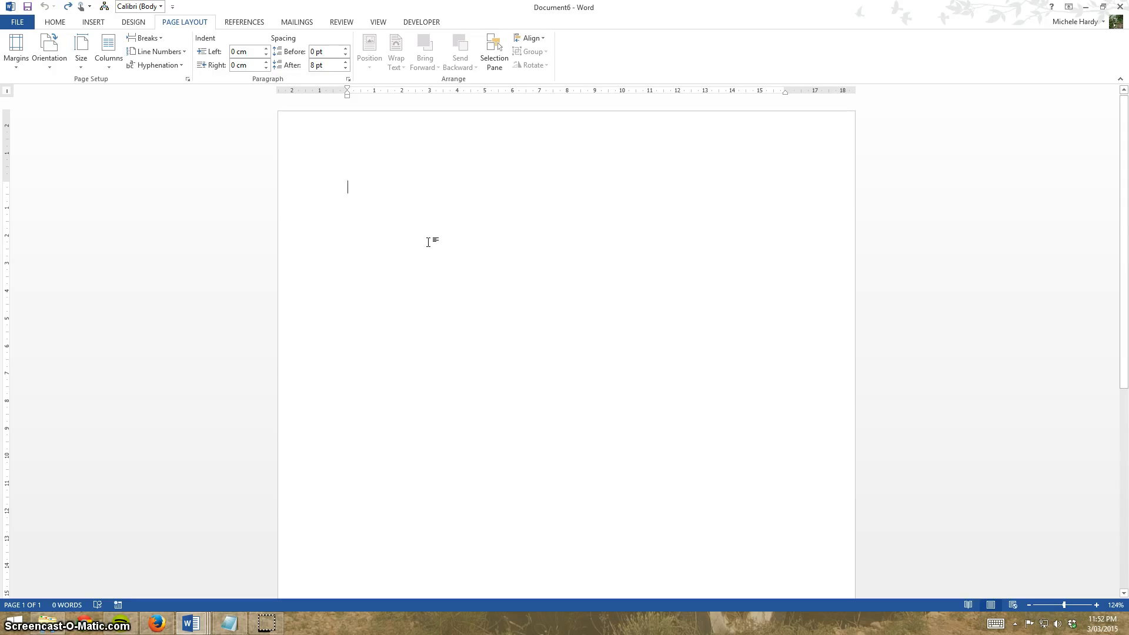
type("Monthly New")
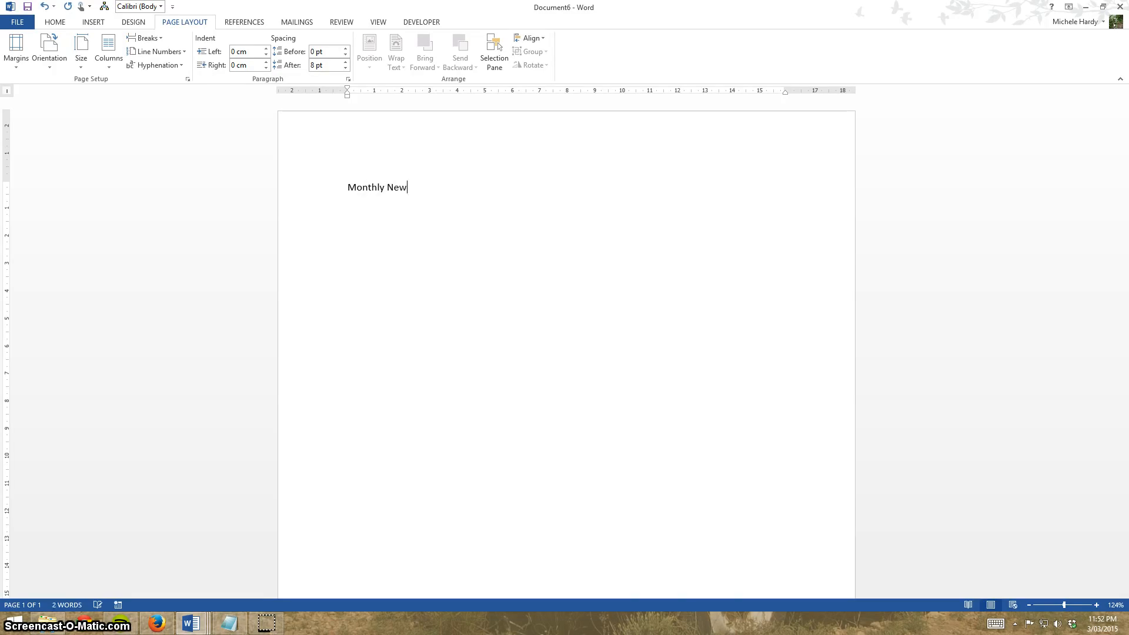
type("sletter")
Format the heading line in the Pleasantly Plump font at 28 pt.
left_click(324, 186)
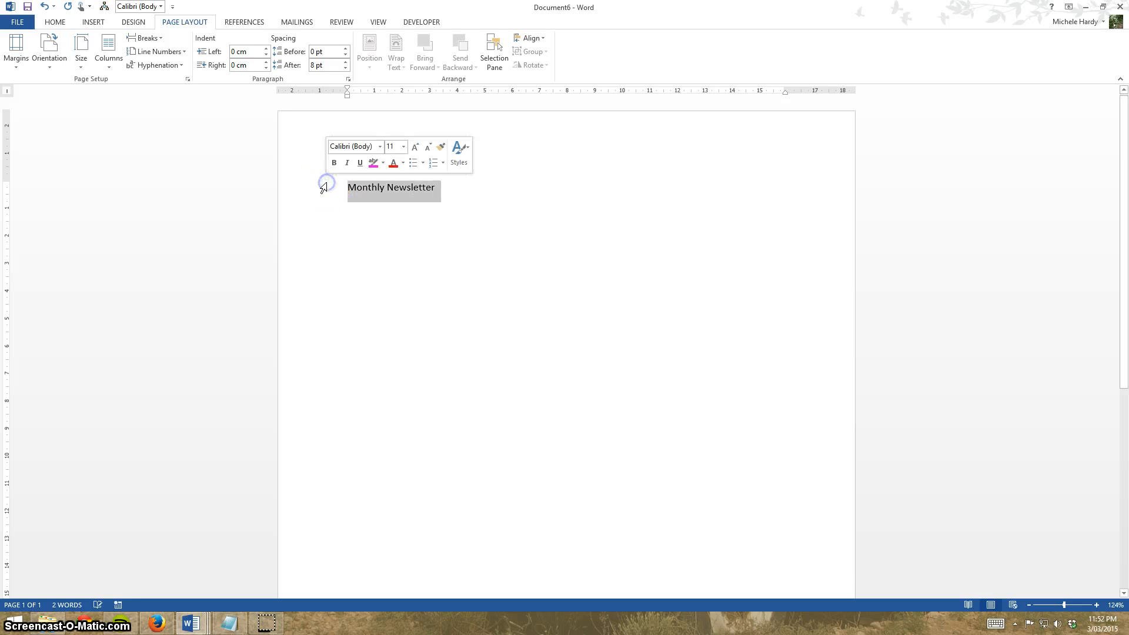
left_click(55, 22)
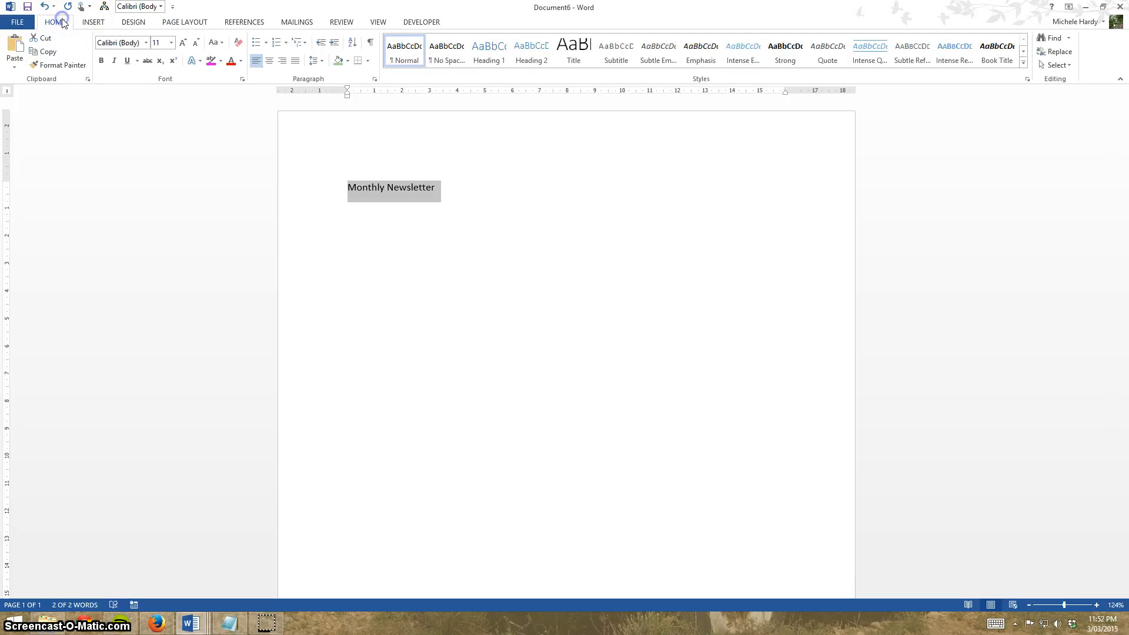
left_click(146, 42)
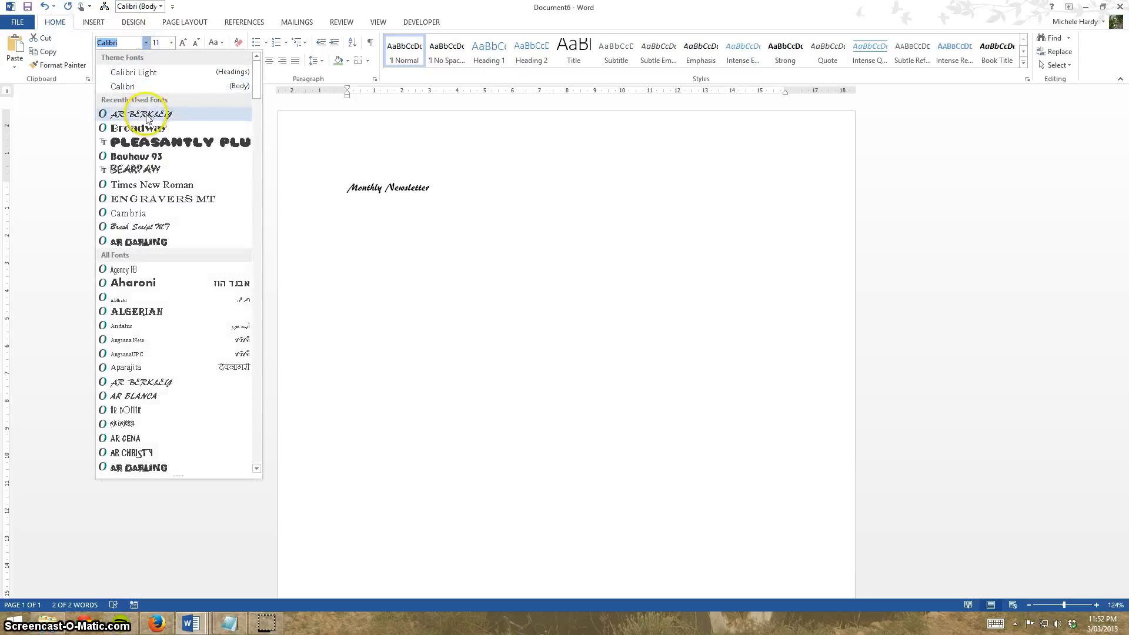
left_click(177, 142)
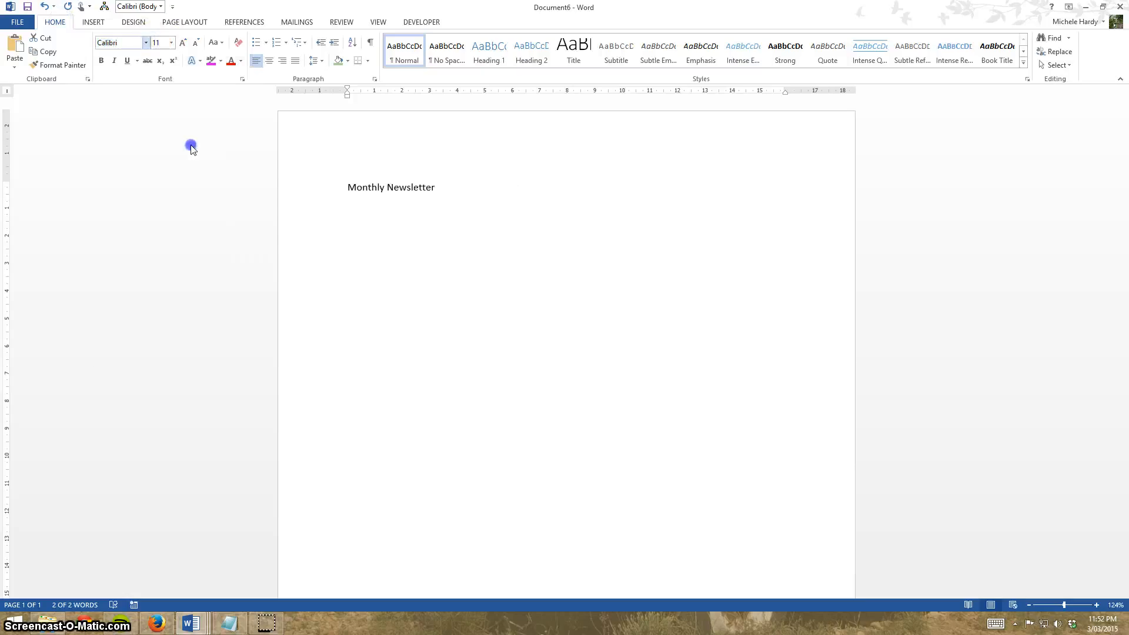
left_click(171, 43)
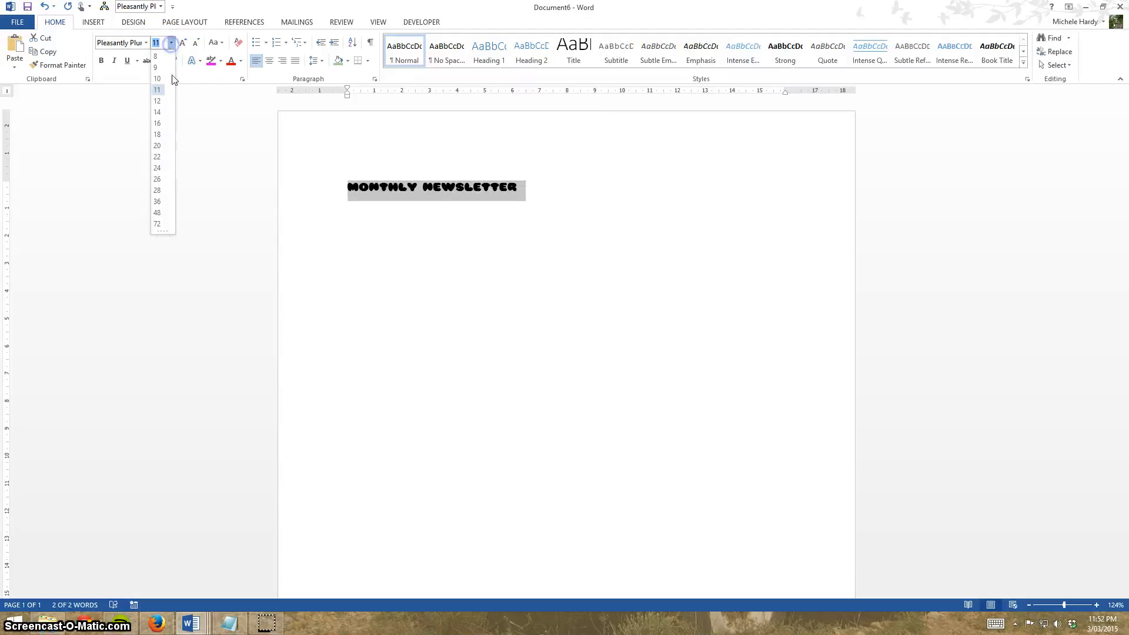
left_click(157, 190)
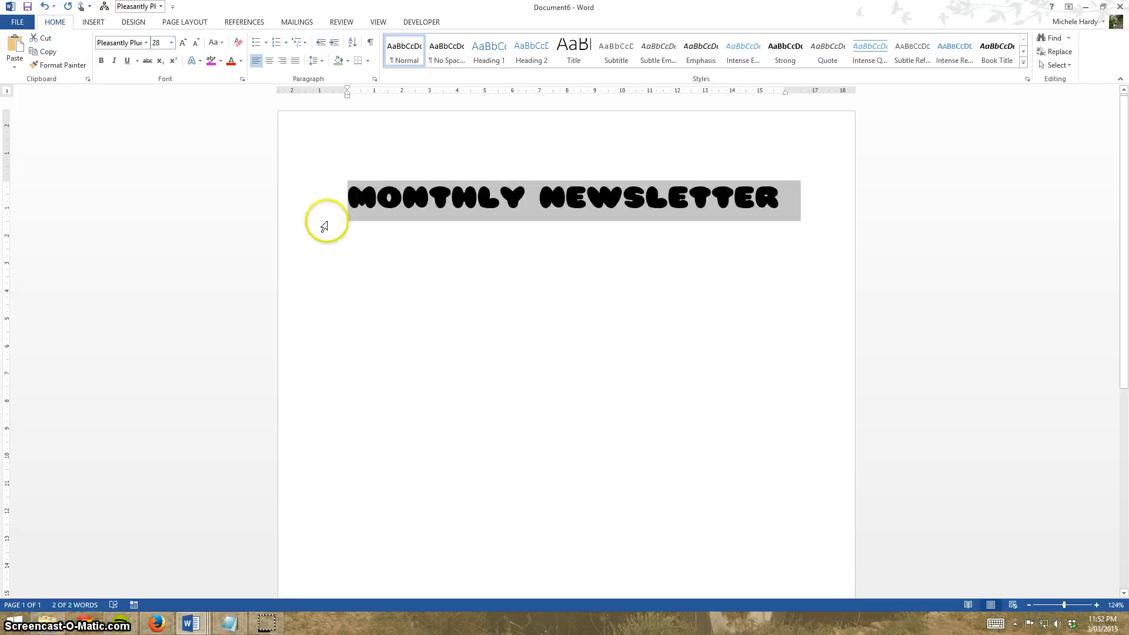
Try applying a two-column layout at the heading line, then undo it.
left_click(363, 242)
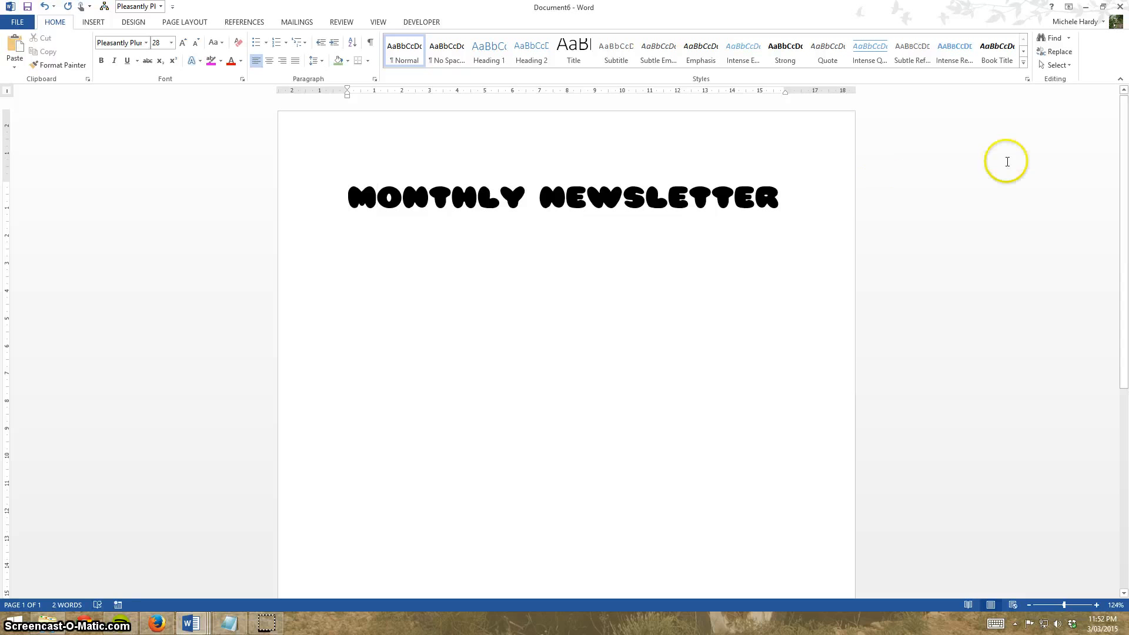
left_click(811, 200)
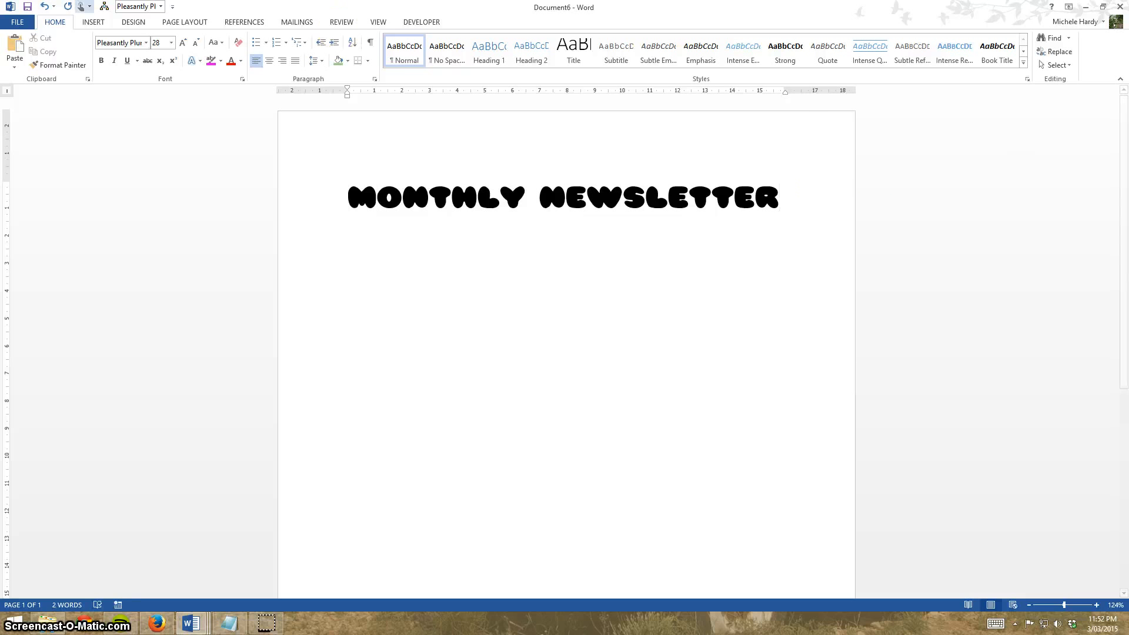
left_click(188, 21)
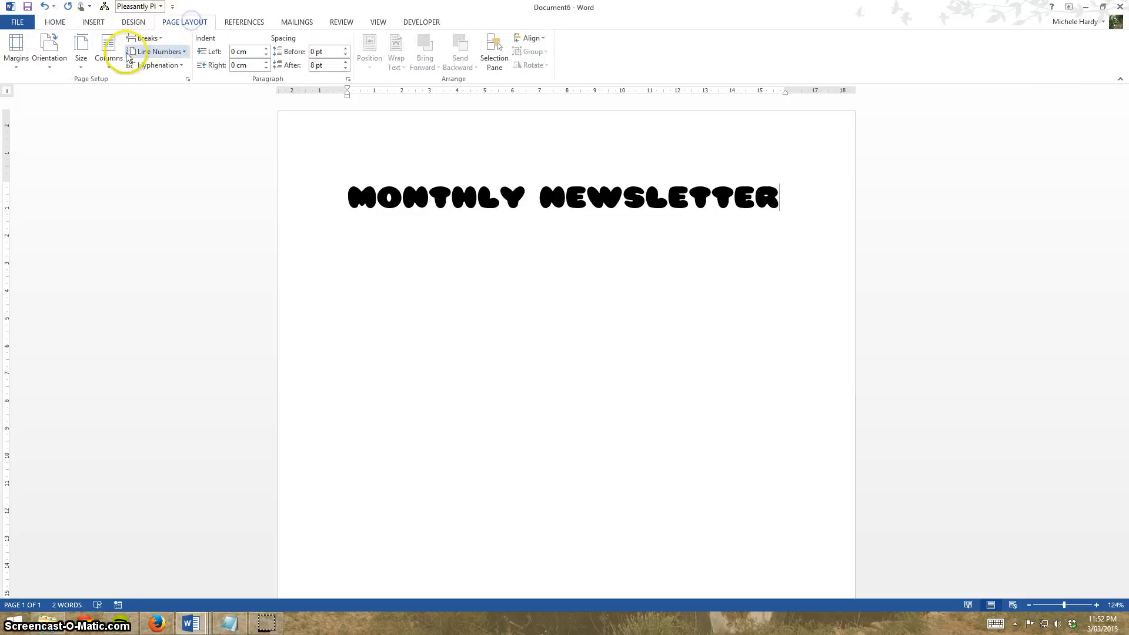
left_click(110, 56)
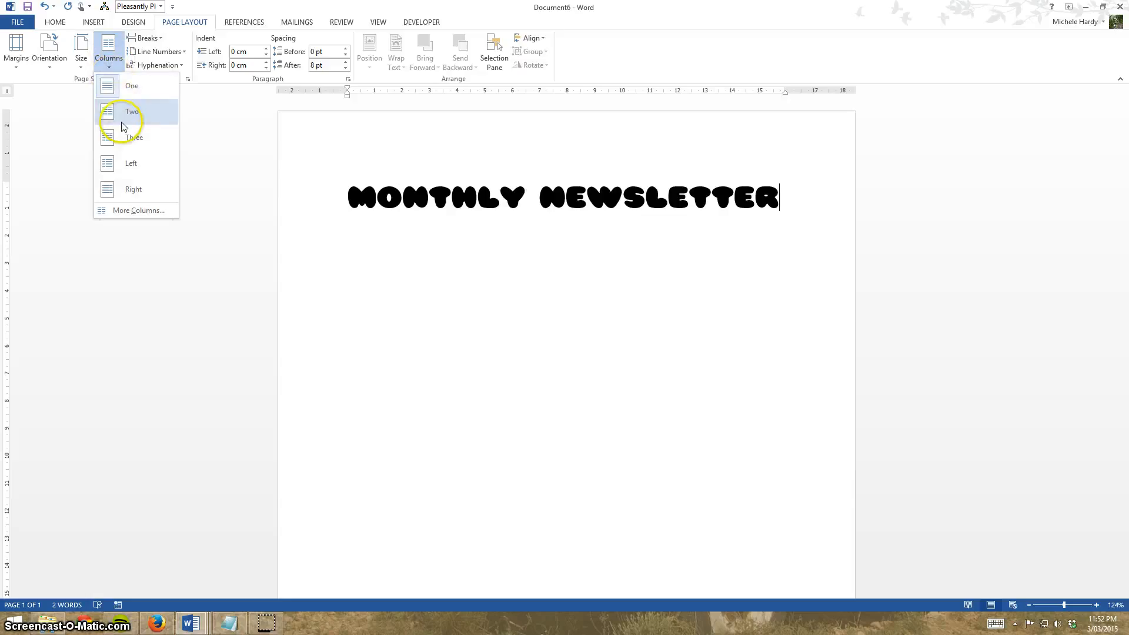
left_click(126, 139)
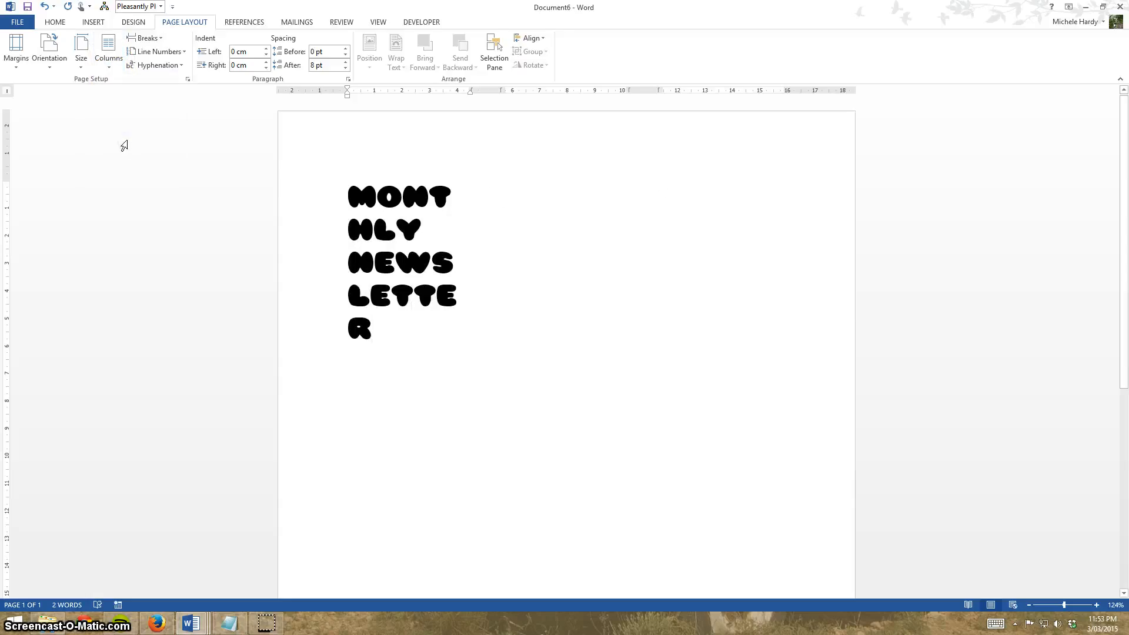
left_click(45, 7)
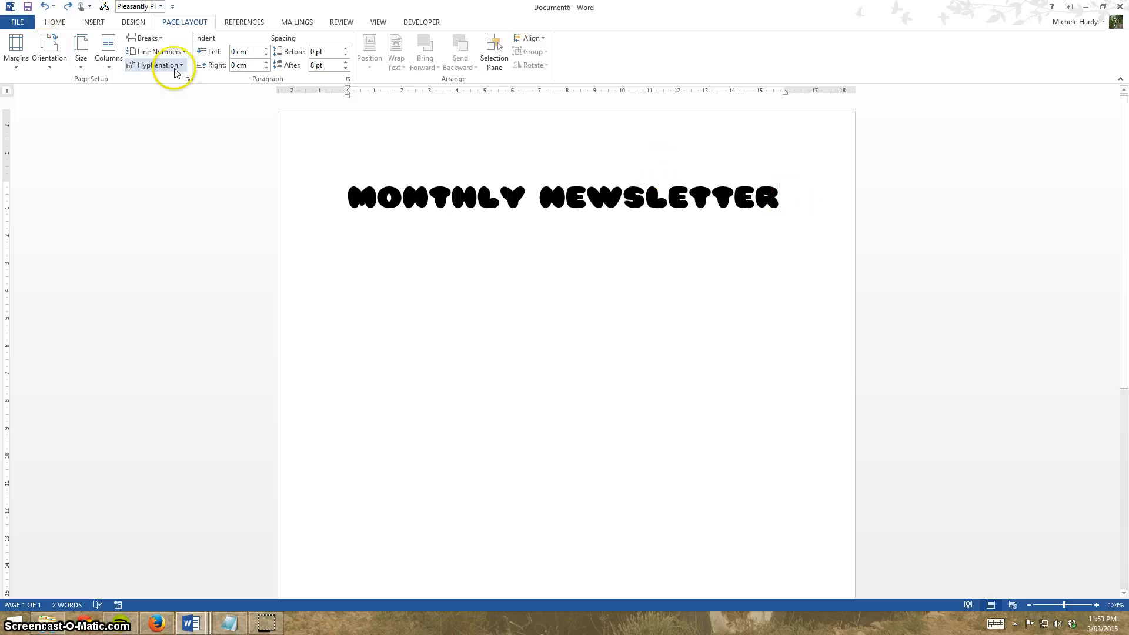
Insert a continuous section break after the heading and apply the Normal style to the new line.
left_click(162, 39)
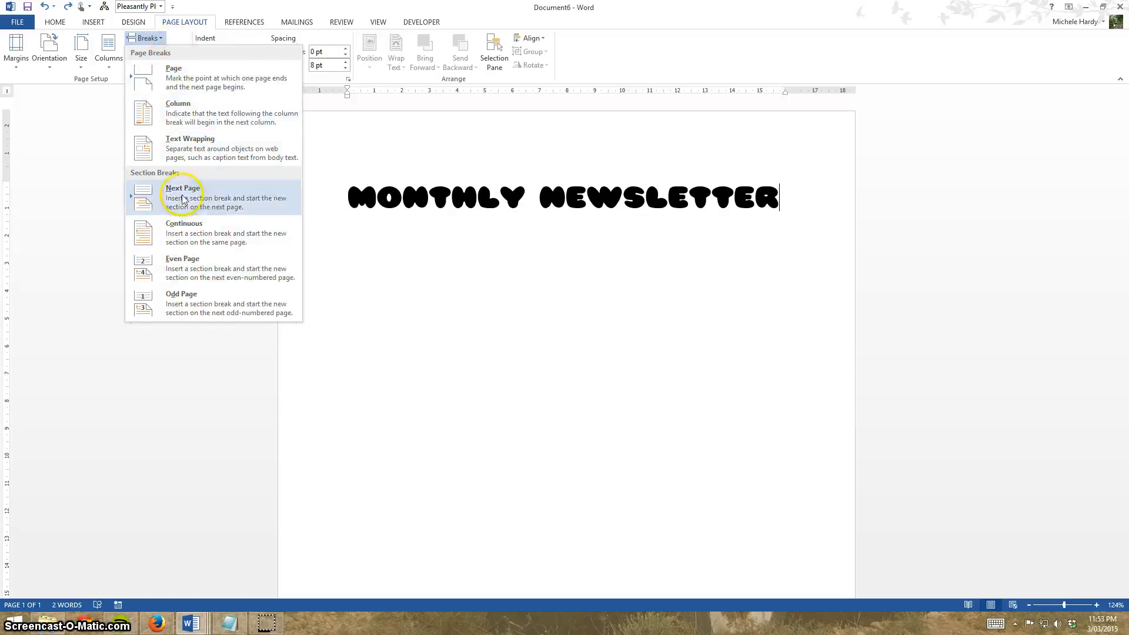
left_click(219, 242)
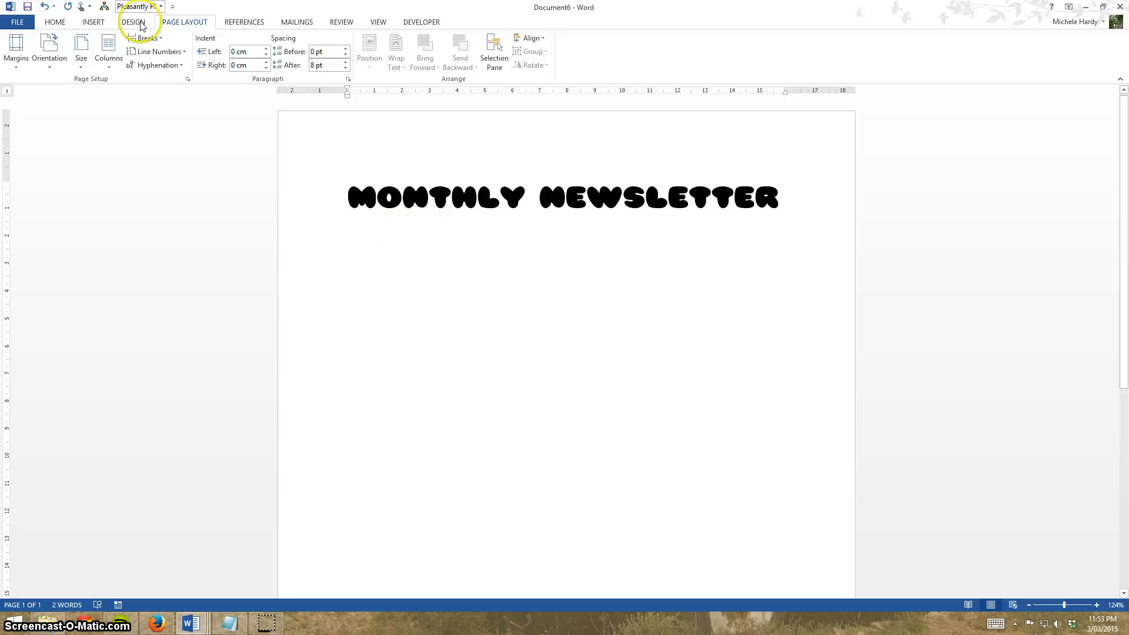
left_click(55, 20)
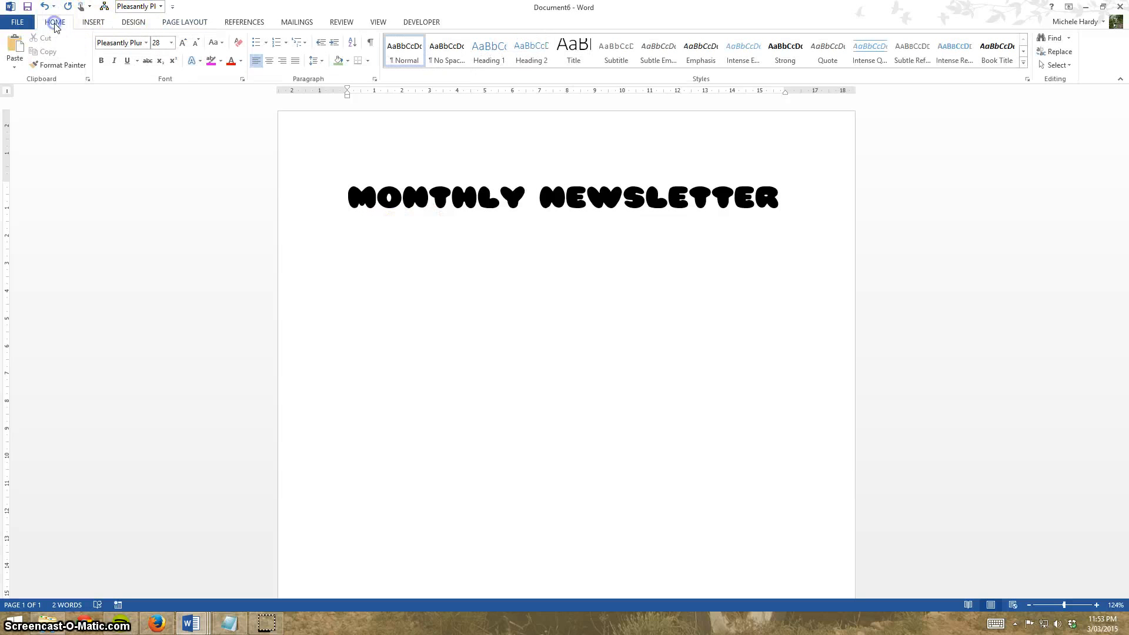
left_click(404, 52)
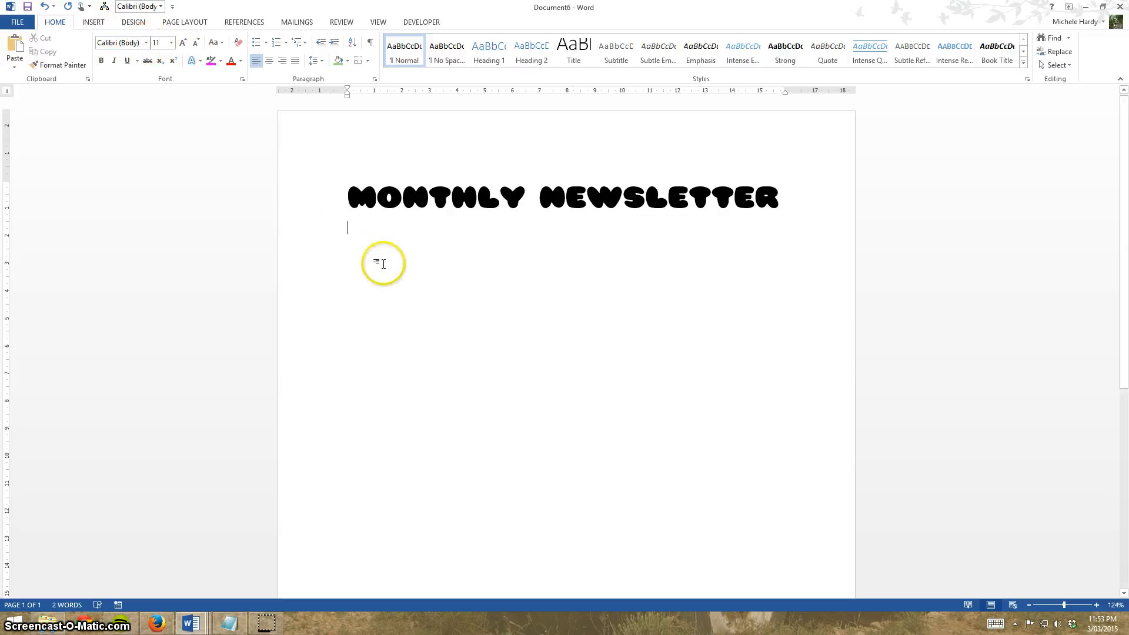
Paste the Lorem Ipsum text onto the line below the heading.
type("ddd")
left_click_drag(366, 235, 350, 235)
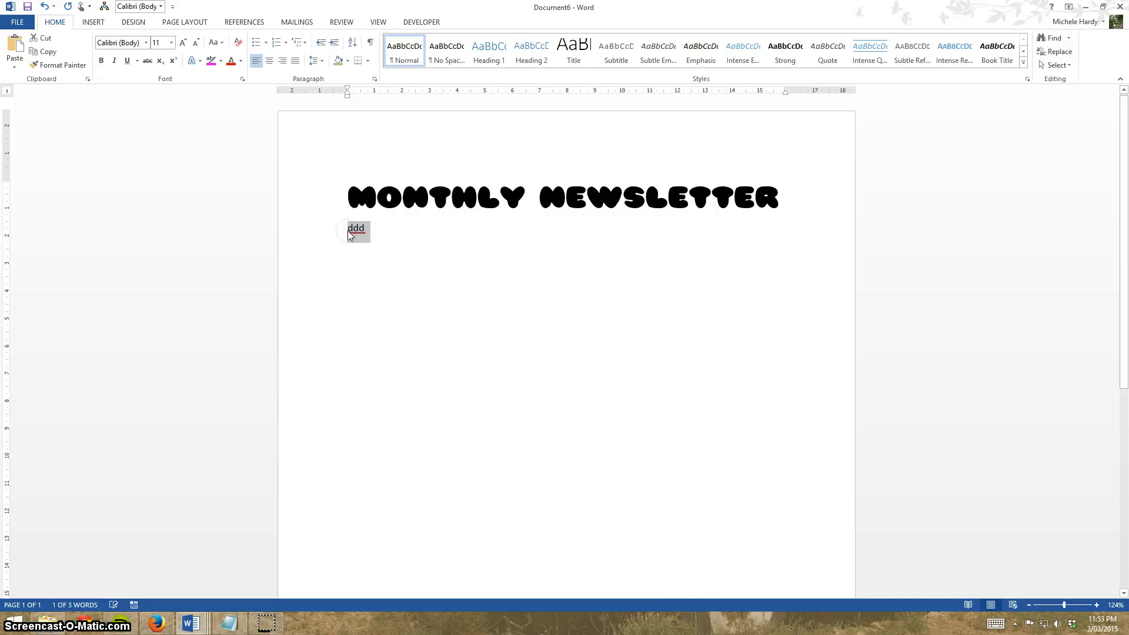
key("ctrl+v")
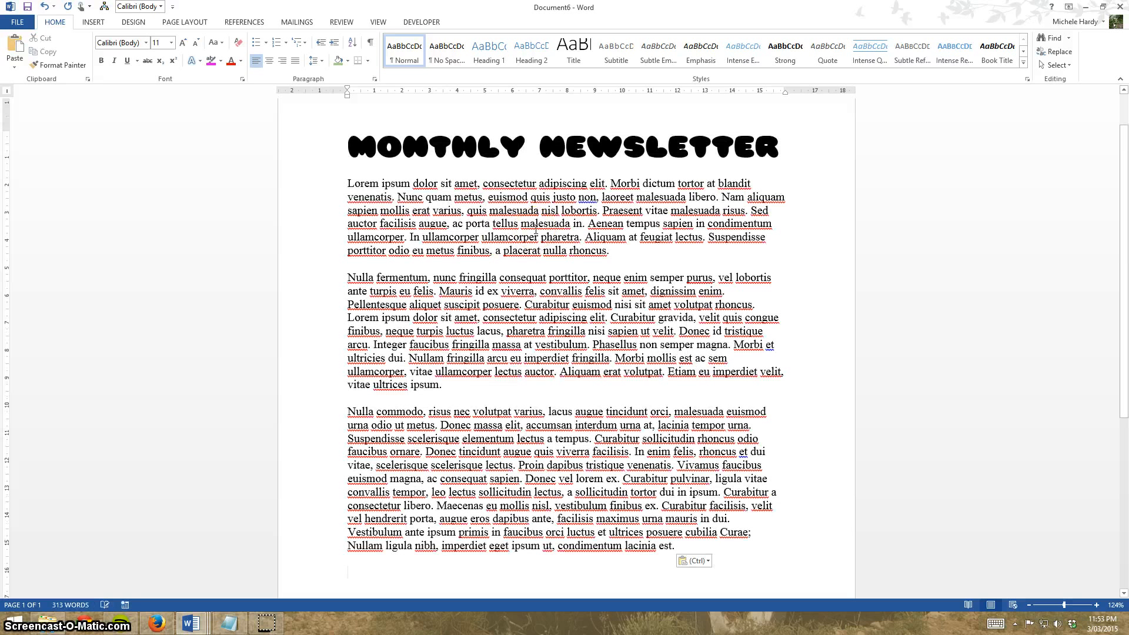
scroll(535, 230, "up", 2)
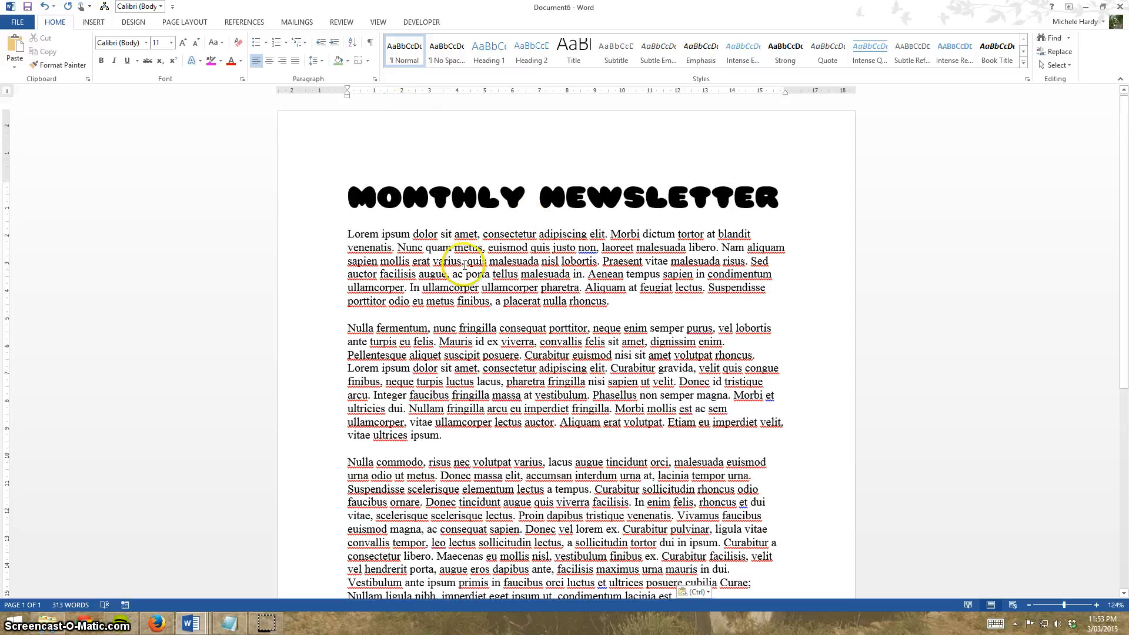
left_click(463, 265)
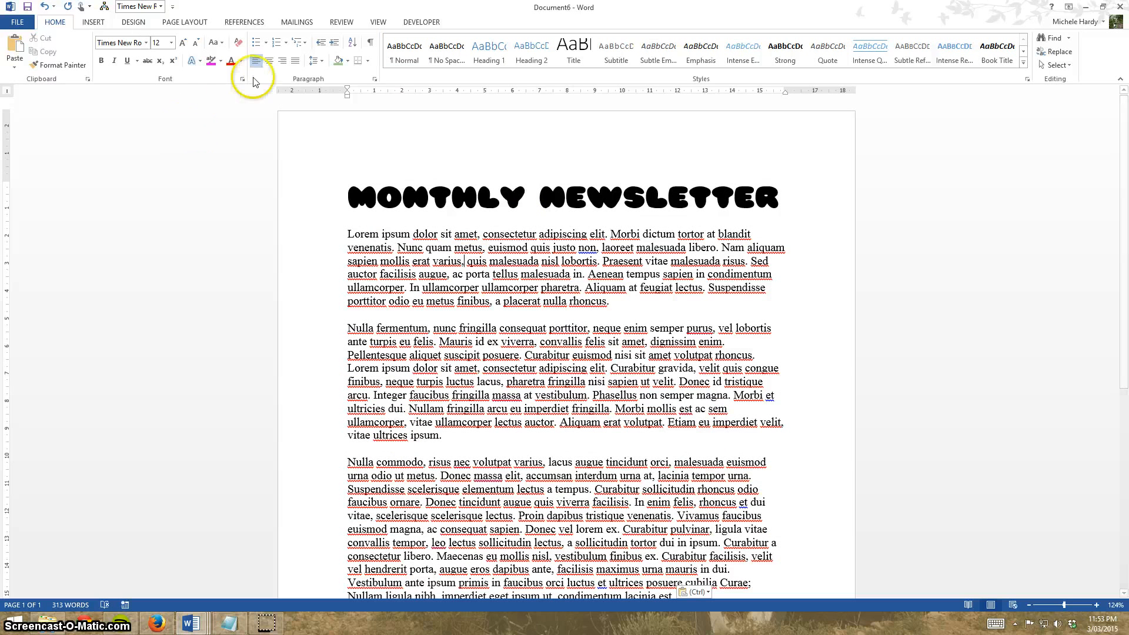
scroll(680, 214, "down", 5)
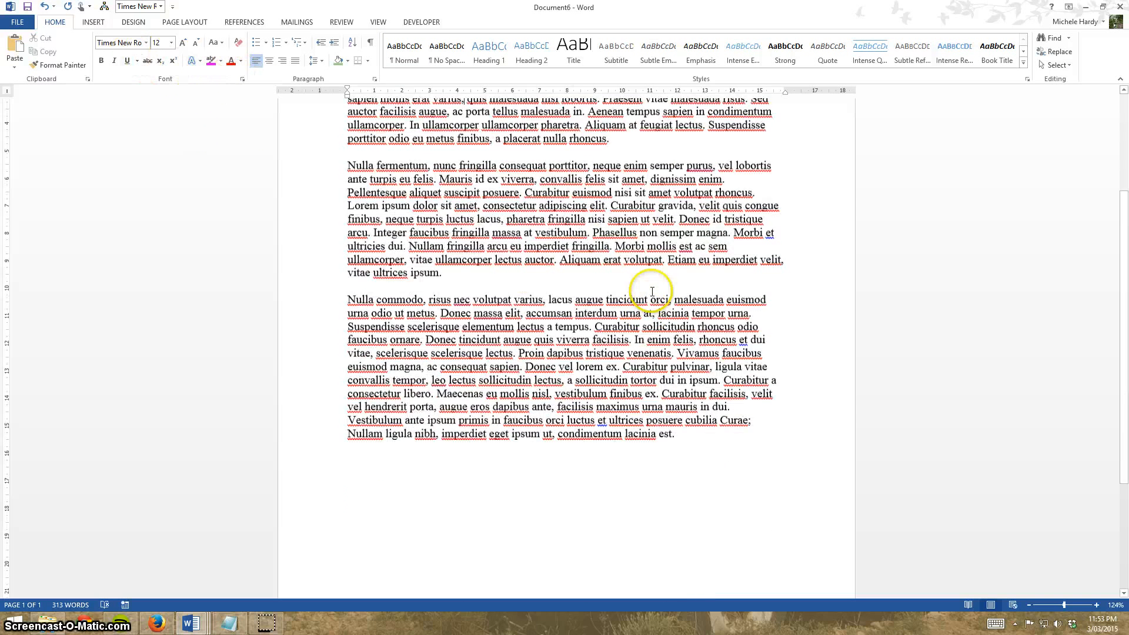
Add a new paragraph after the body text and insert a continuous section break there.
left_click(696, 442)
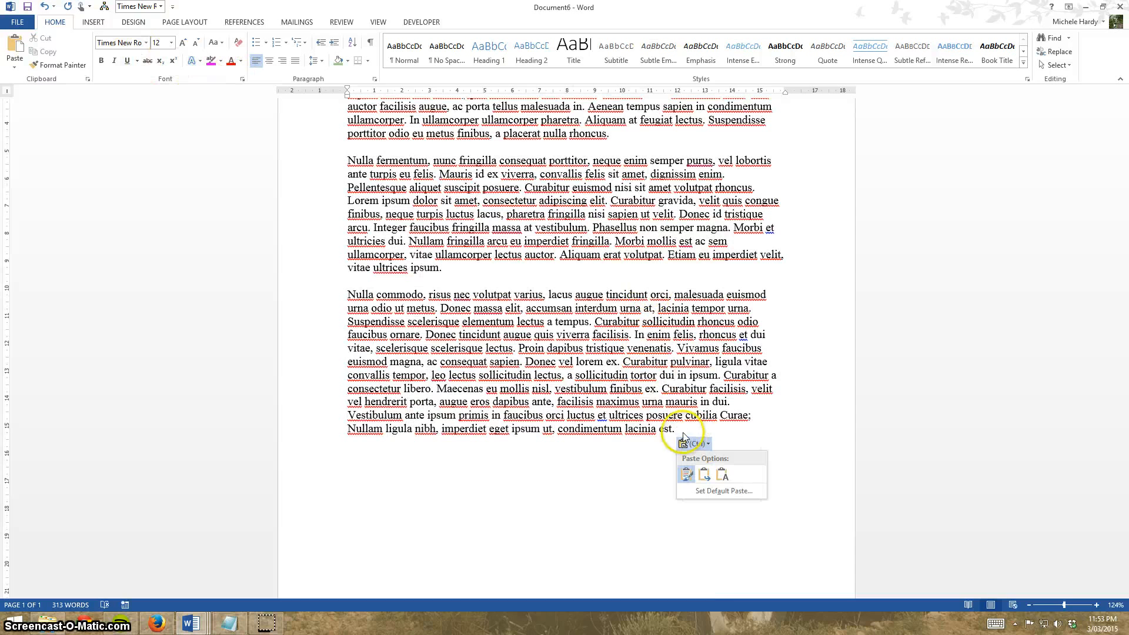
left_click(679, 429)
left_click(685, 432)
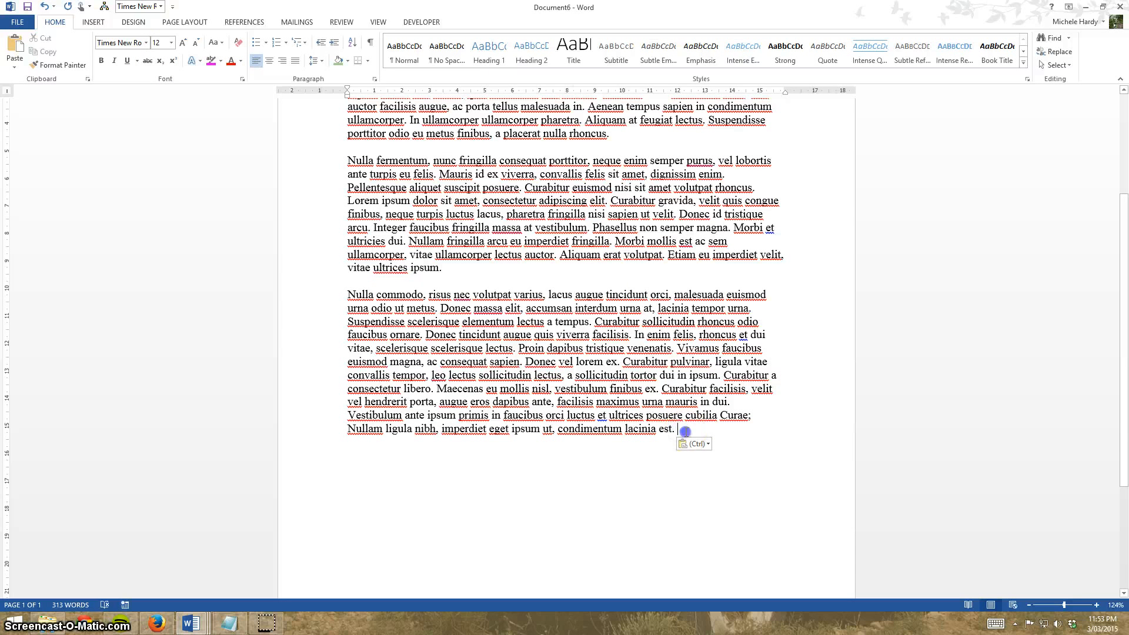
key("Return")
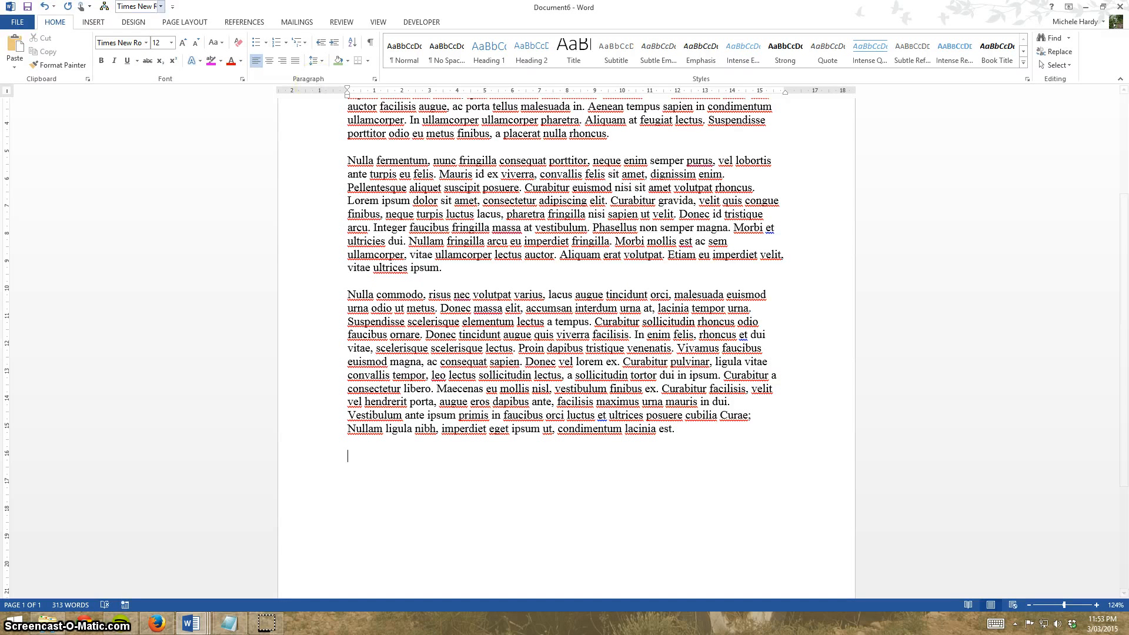
left_click(198, 19)
left_click(162, 40)
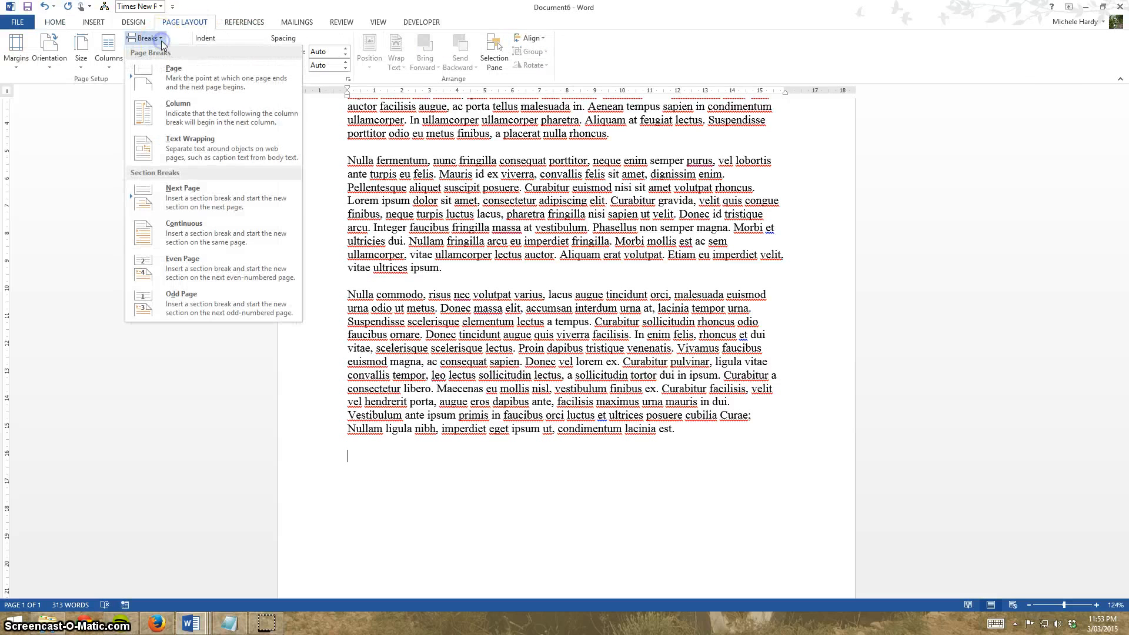
left_click(222, 237)
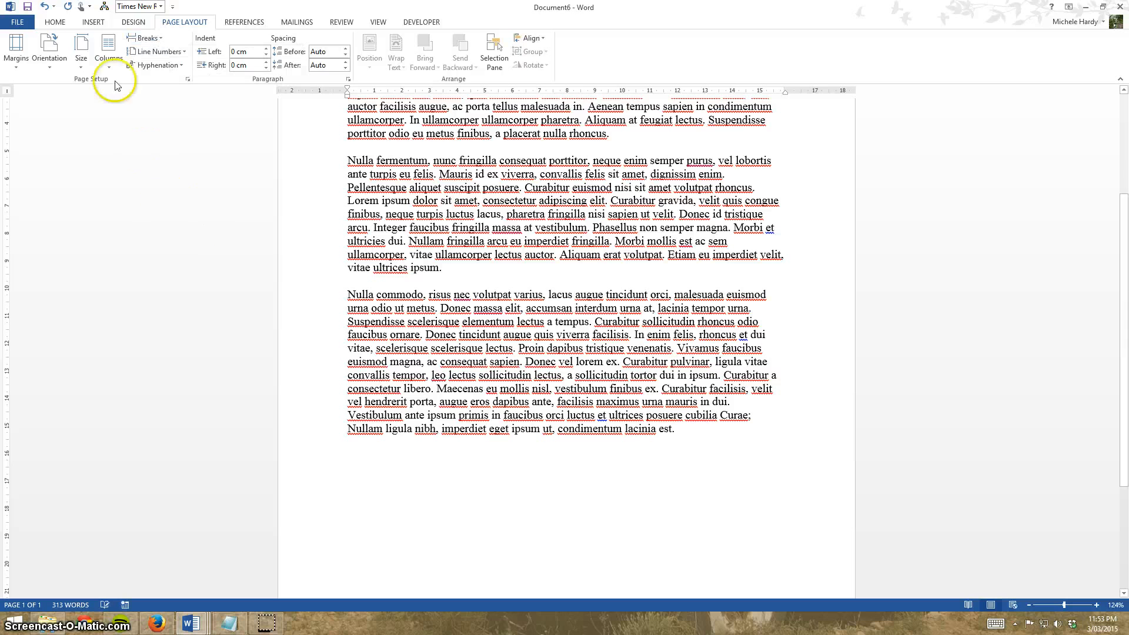
Turn on formatting marks to show paragraph marks and section breaks.
left_click(63, 24)
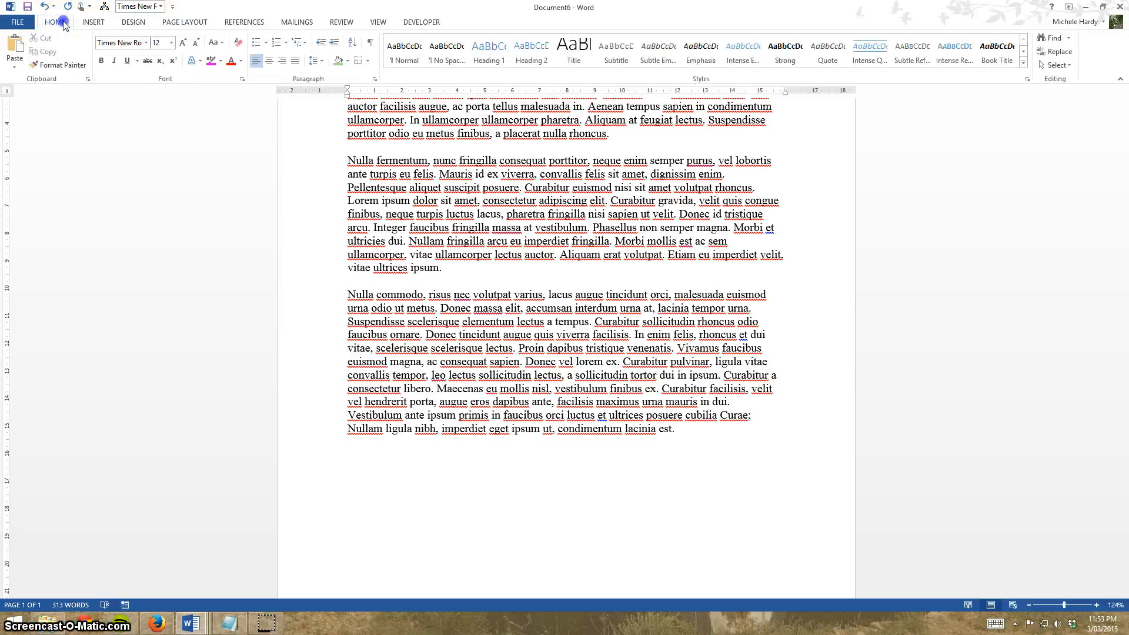
left_click(370, 44)
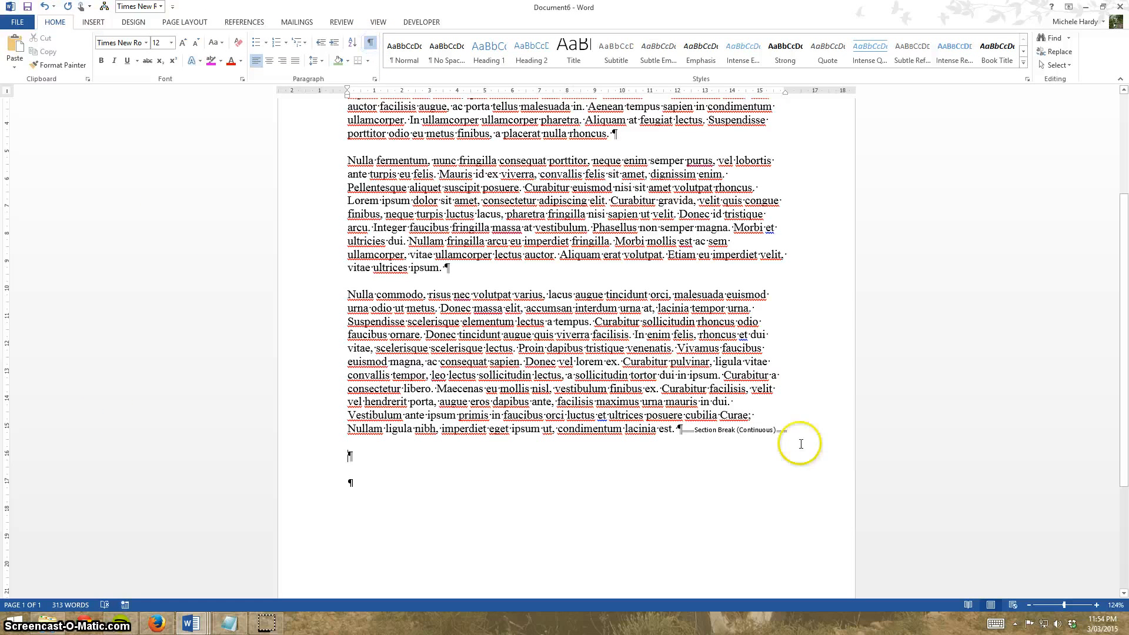
scroll(730, 429, "up", 4)
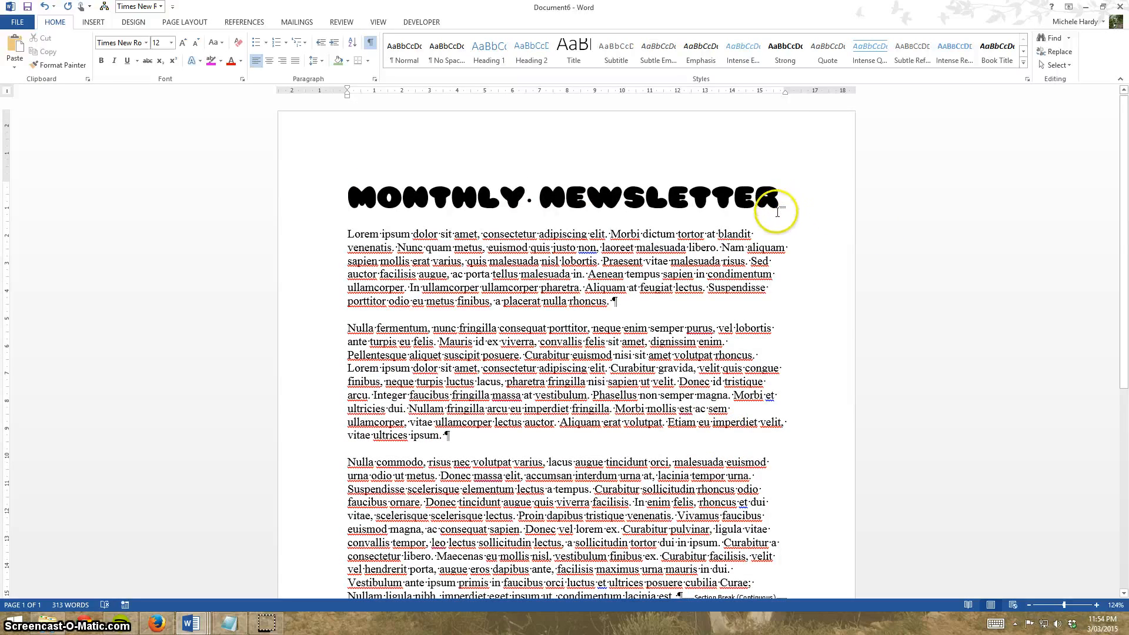
scroll(478, 406, "down", 4)
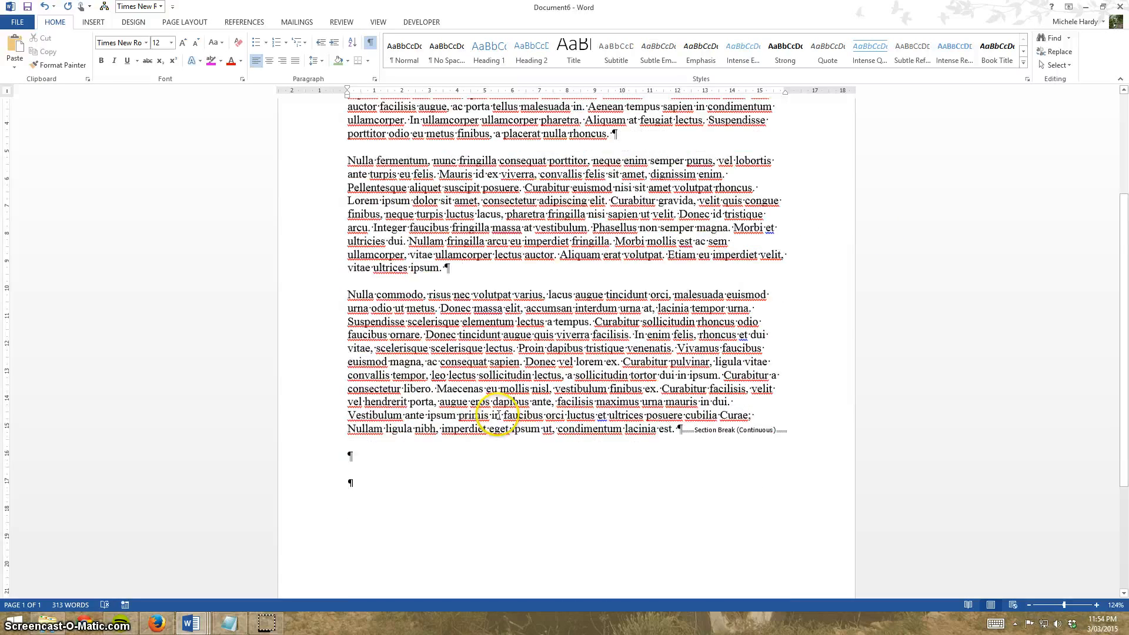
scroll(478, 406, "up", 1)
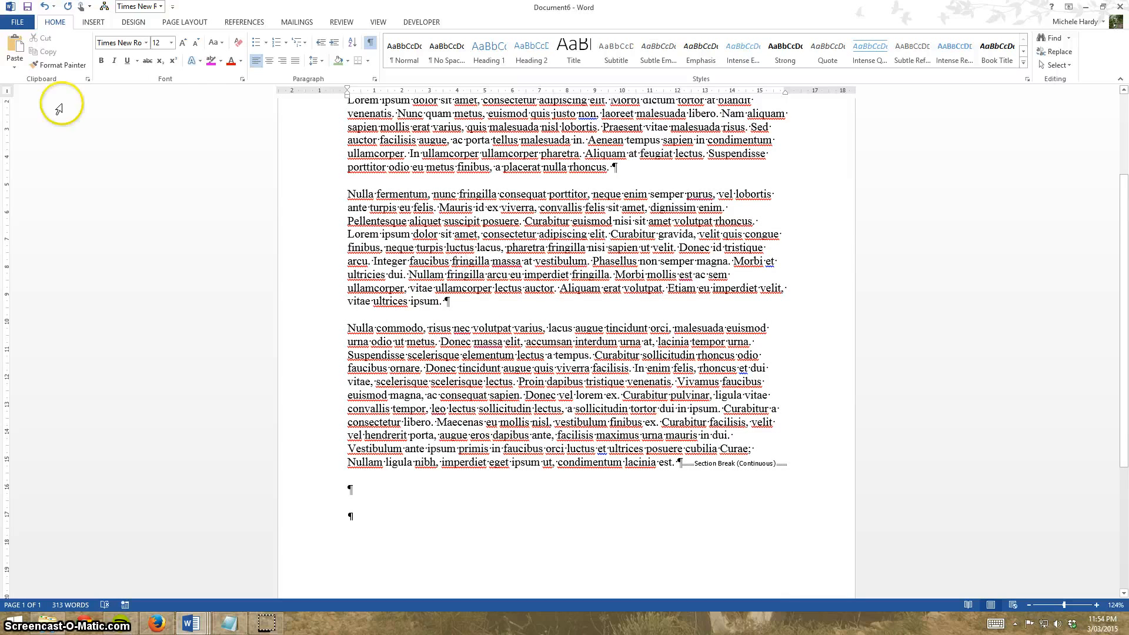
Set the body text section under the heading to two columns.
left_click(185, 24)
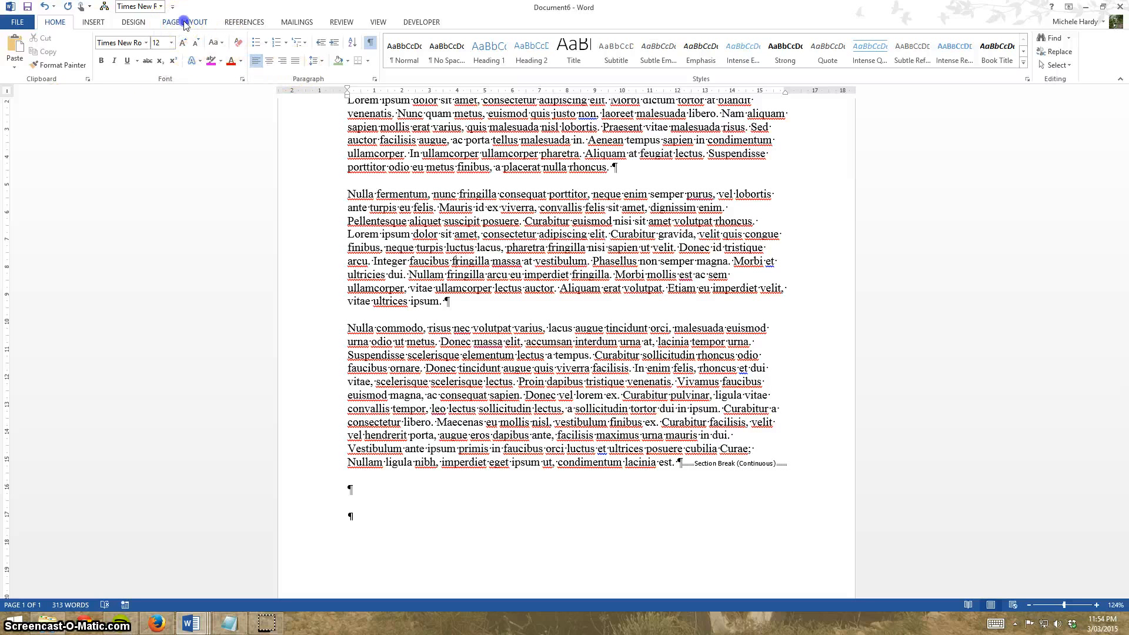
left_click(109, 53)
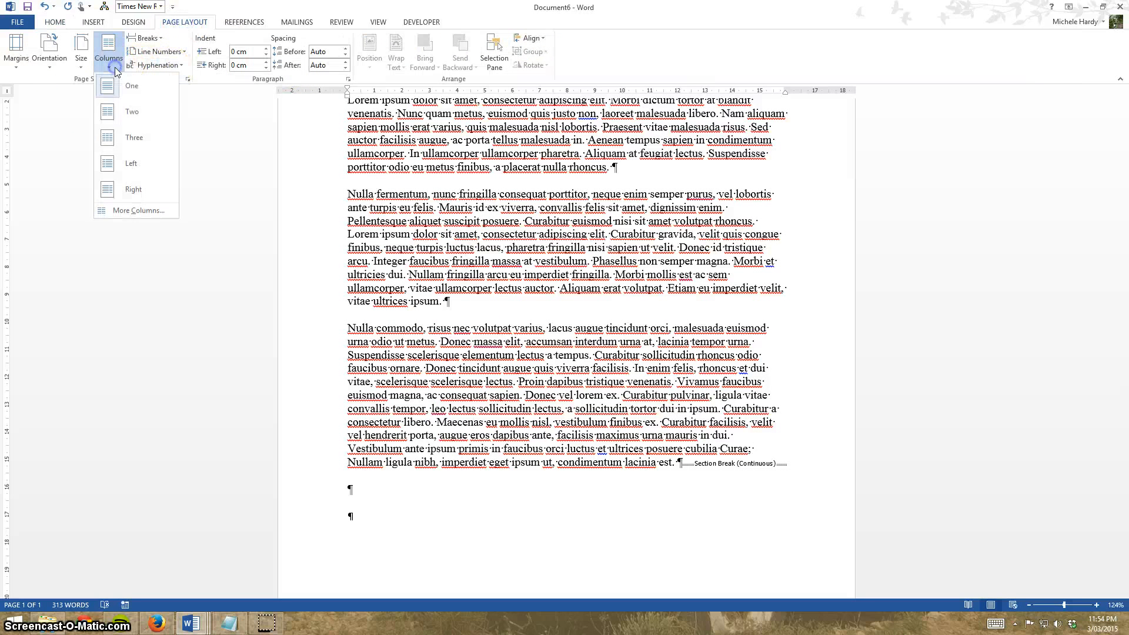
left_click(128, 117)
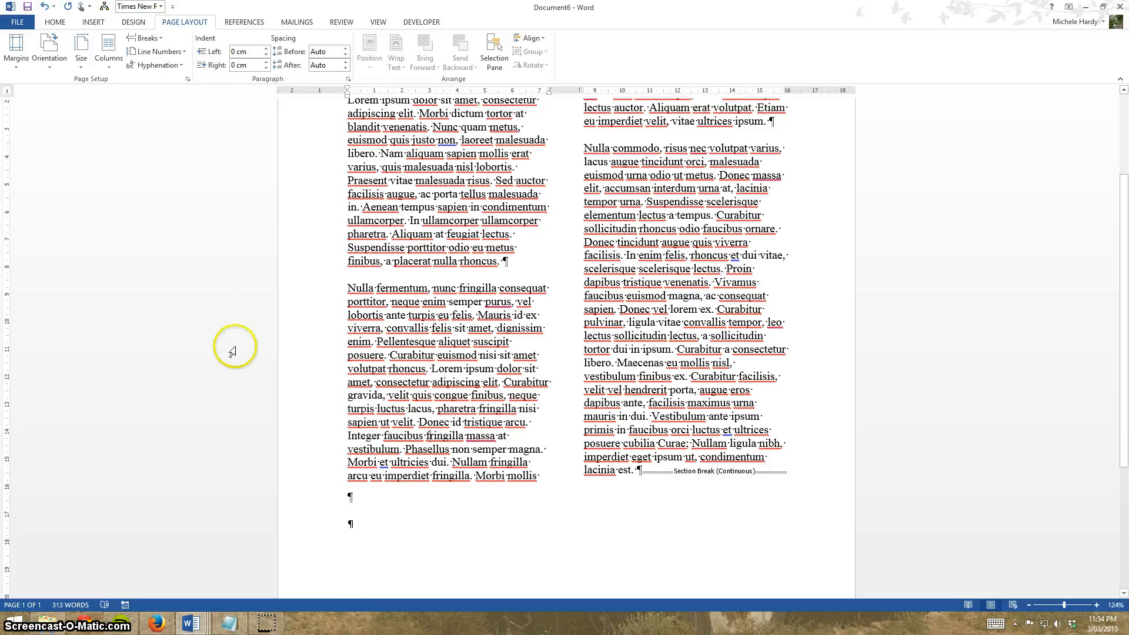
scroll(1034, 421, "up", 5)
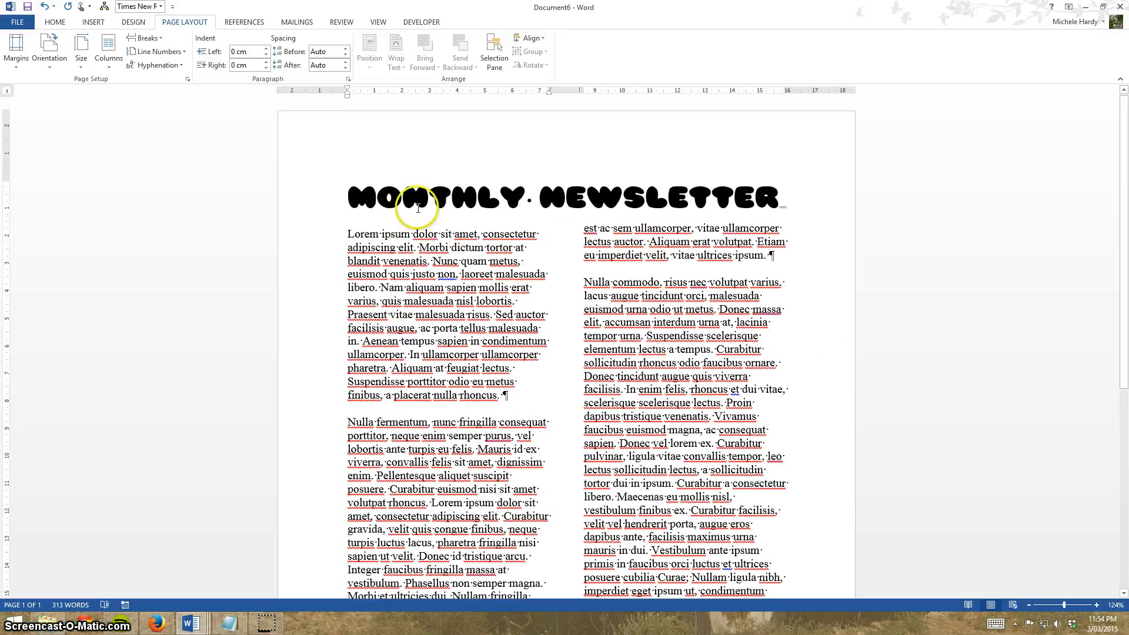
scroll(701, 499, "down", 6)
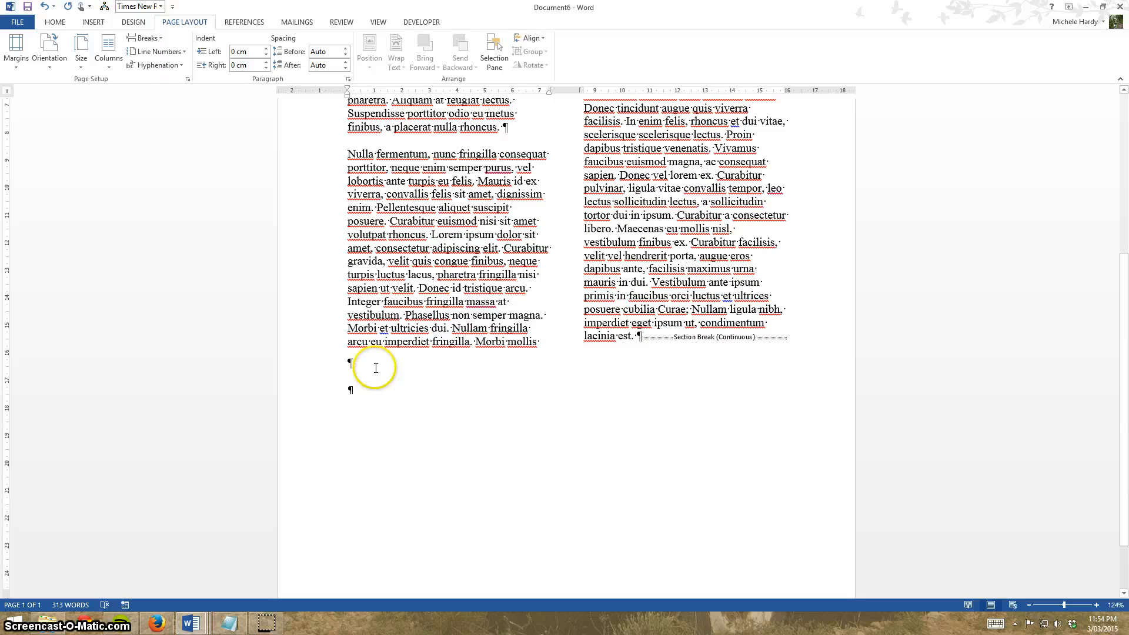
Set the section below to three columns and paste the Lorem Ipsum text into it.
left_click(108, 68)
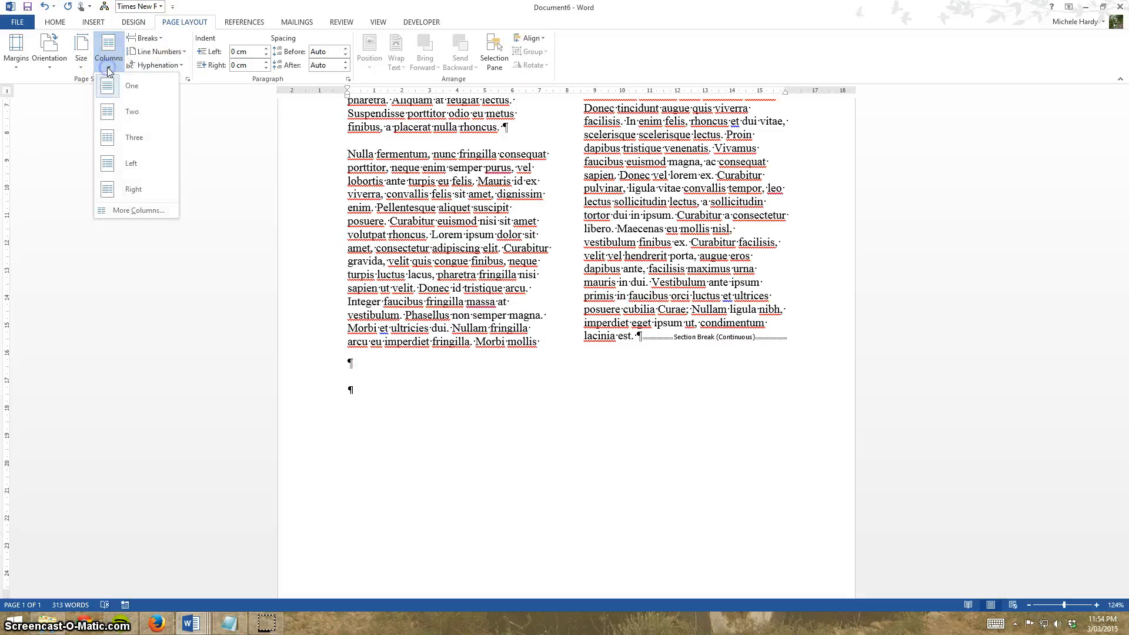
left_click(133, 141)
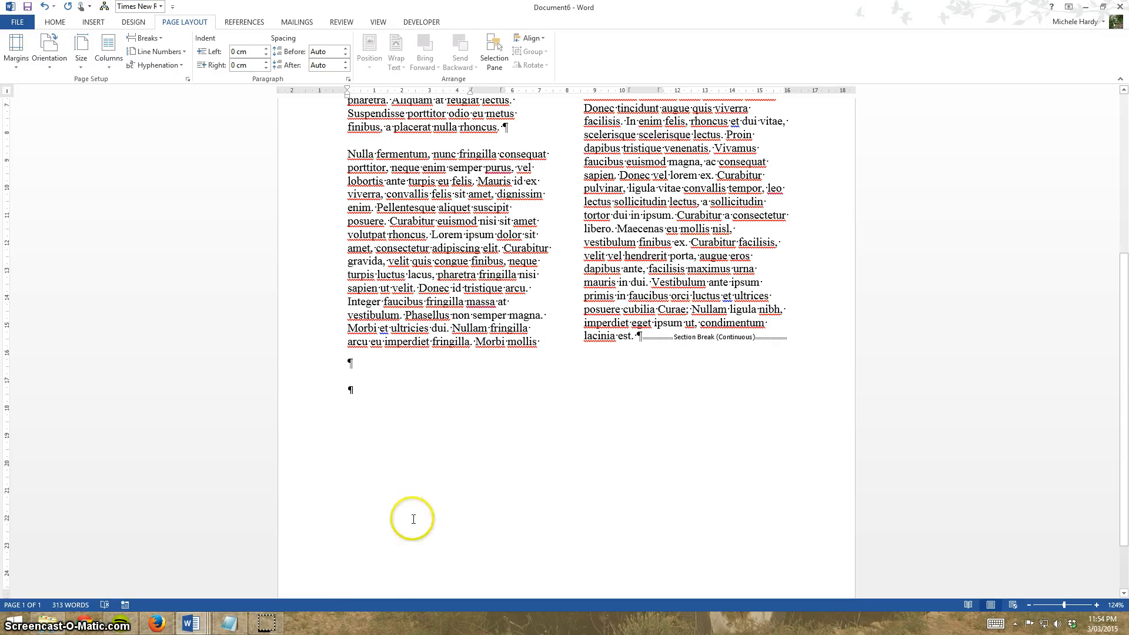
key("ctrl+v")
Insert a Next Page section break at the end of the three-column text.
scroll(414, 520, "up", 15)
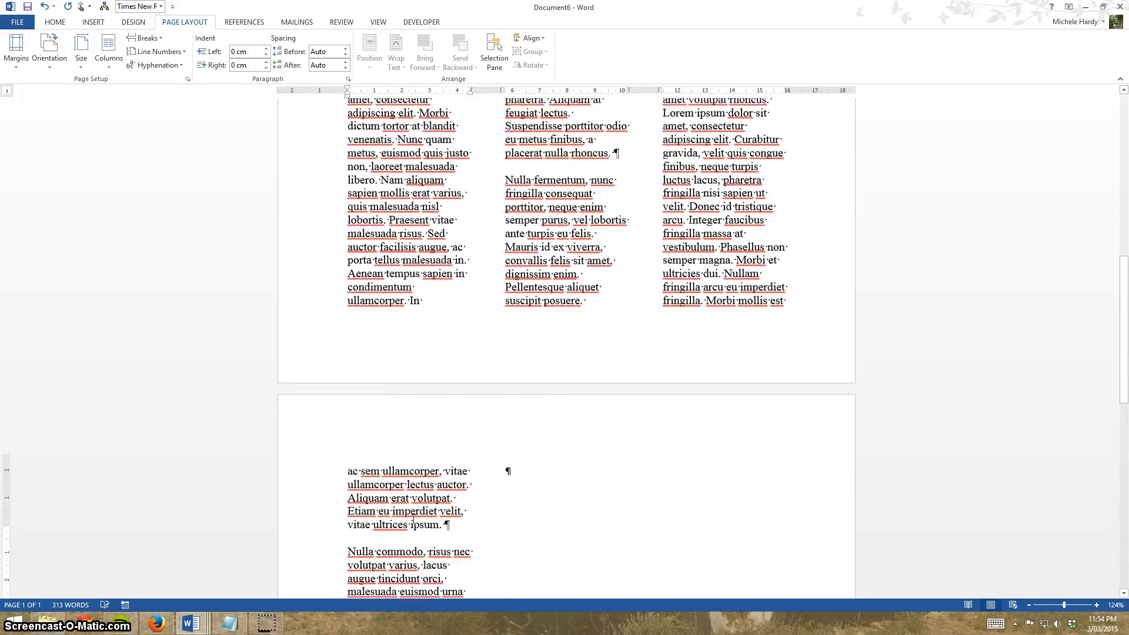
scroll(445, 506, "up", 6)
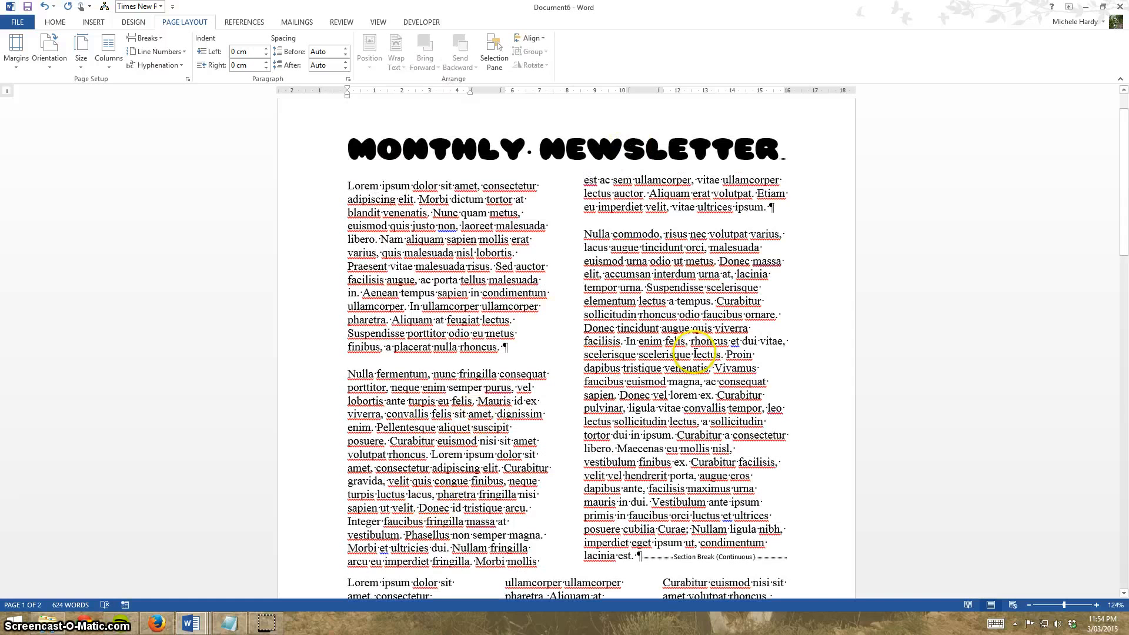
scroll(554, 524, "down", 3)
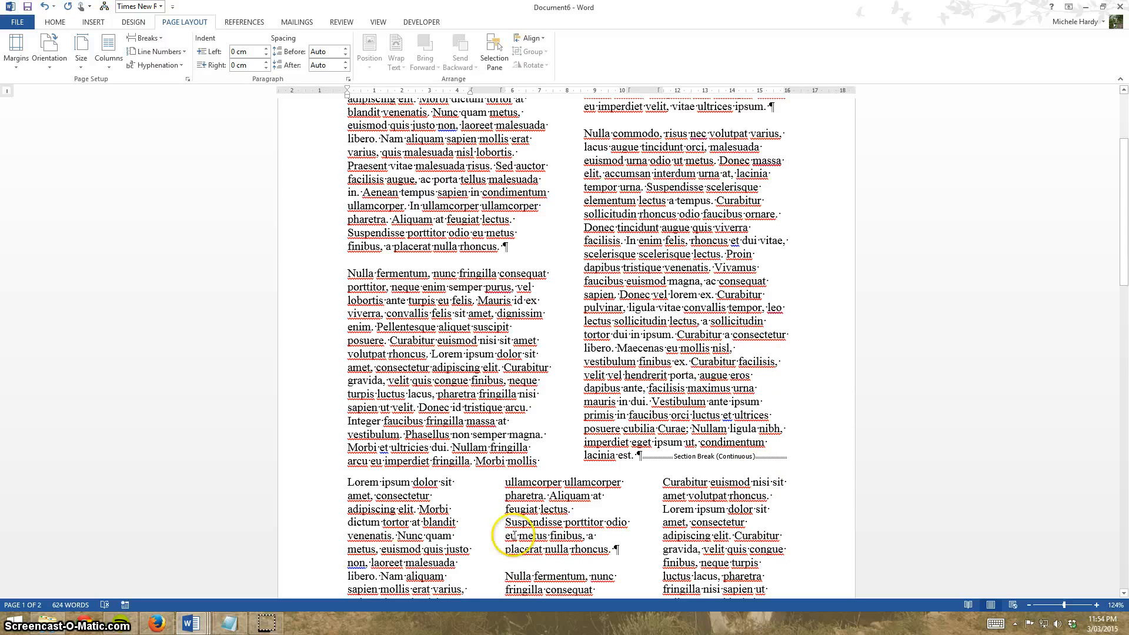
scroll(478, 588, "down", 5)
scroll(332, 500, "down", 7)
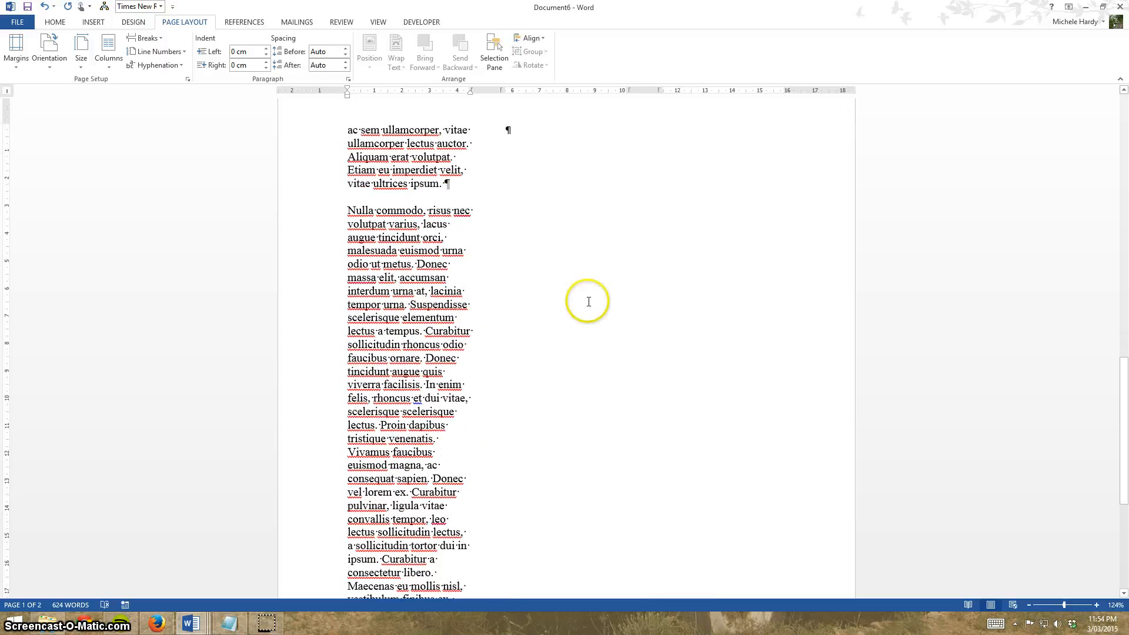
left_click(547, 126)
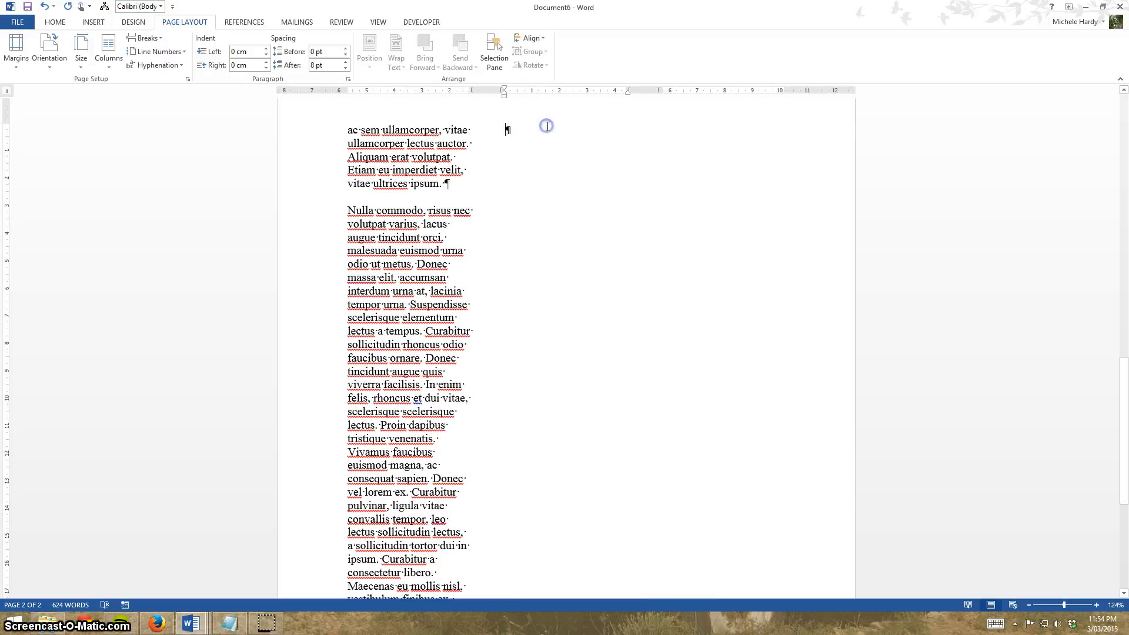
left_click(165, 39)
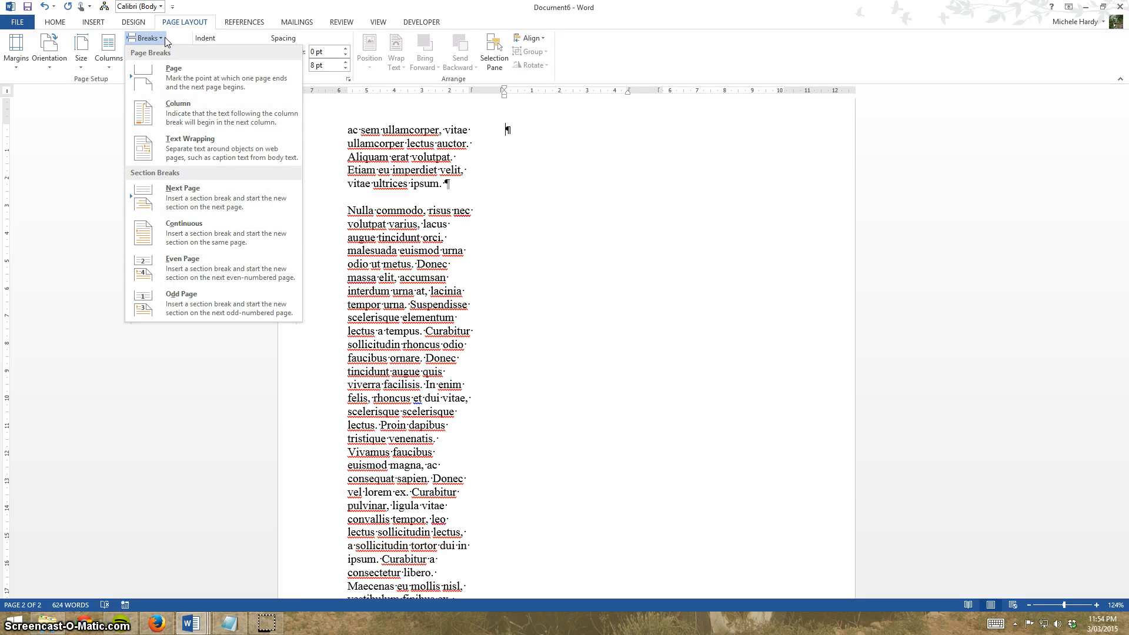
left_click(234, 196)
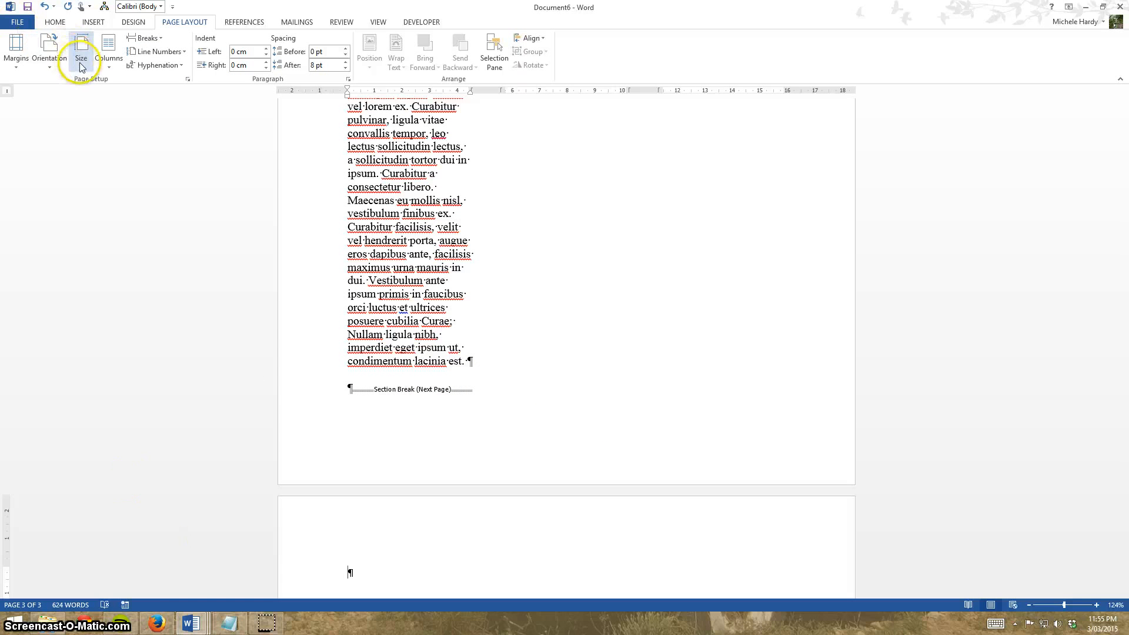
Change the new last section's page orientation to landscape.
left_click(59, 72)
left_click(67, 117)
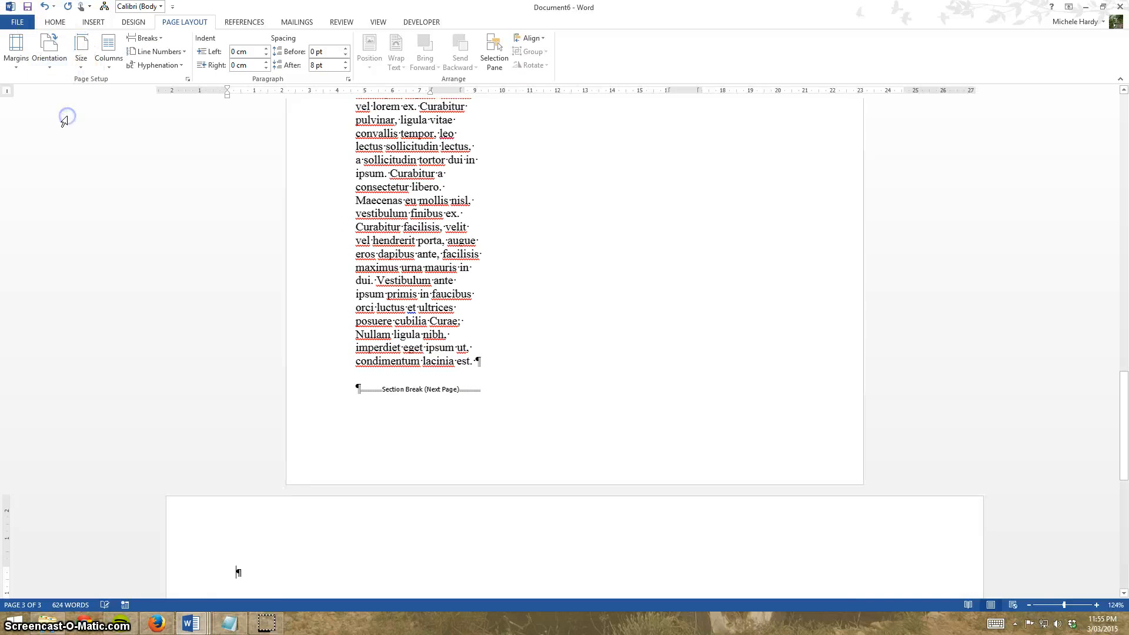
scroll(807, 378, "up", 15)
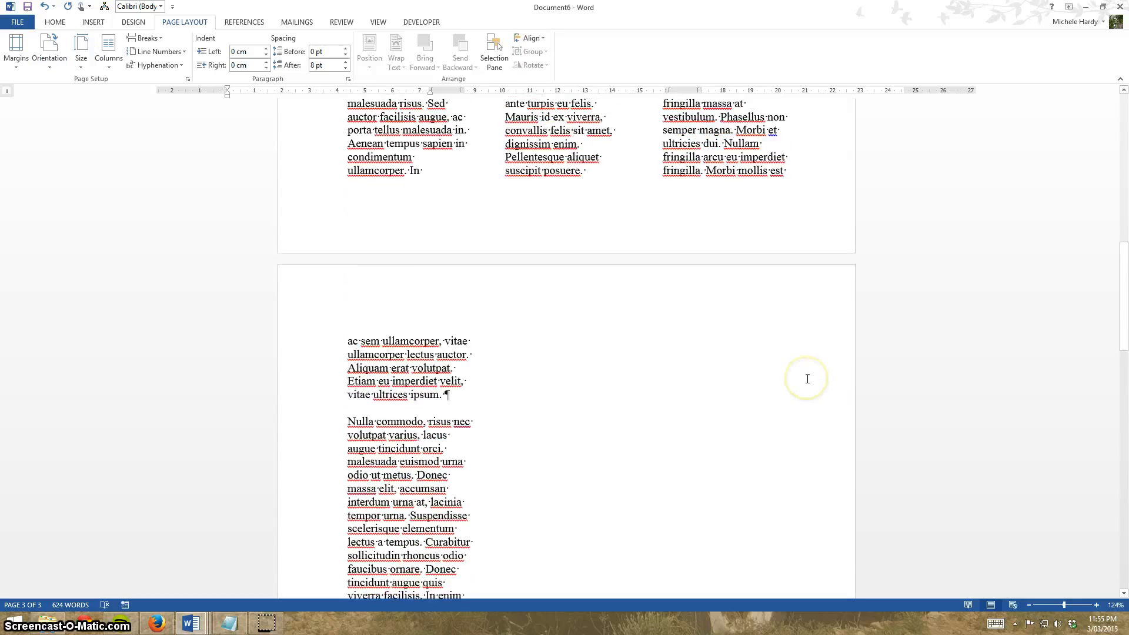
Insert a Next Page section break on the landscape page.
scroll(808, 379, "down", 15)
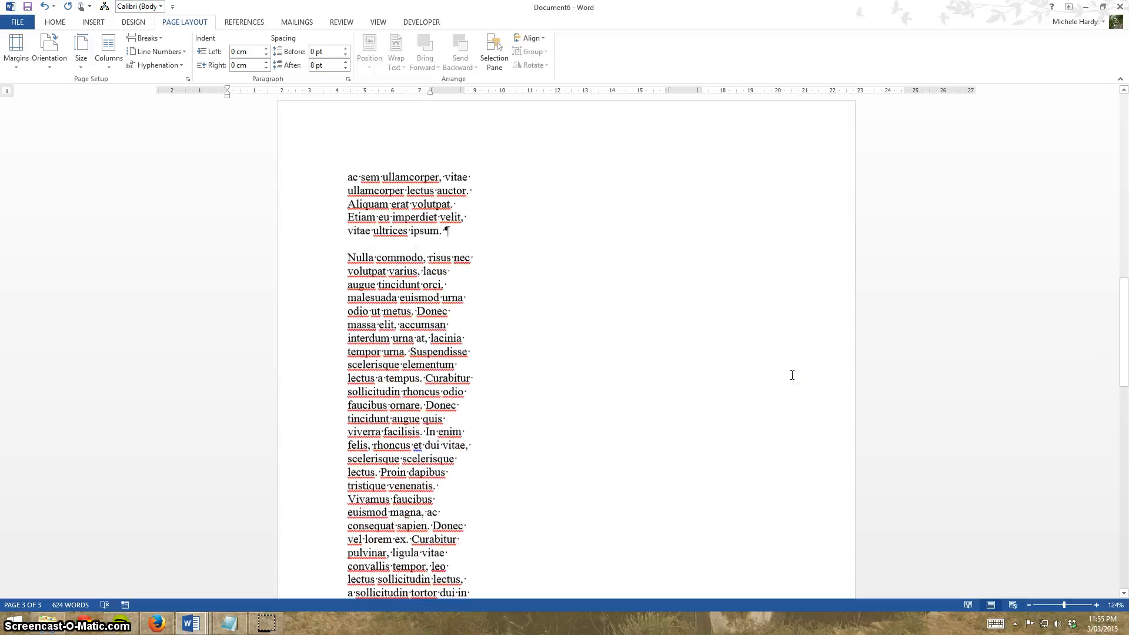
scroll(792, 375, "down", 7)
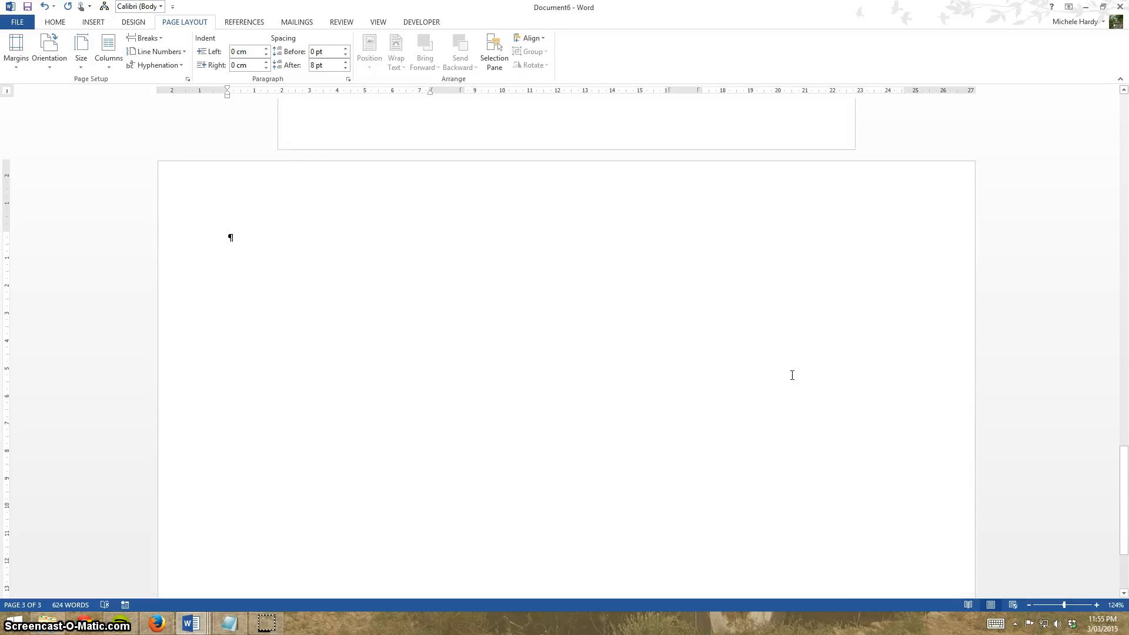
scroll(792, 375, "down", 3)
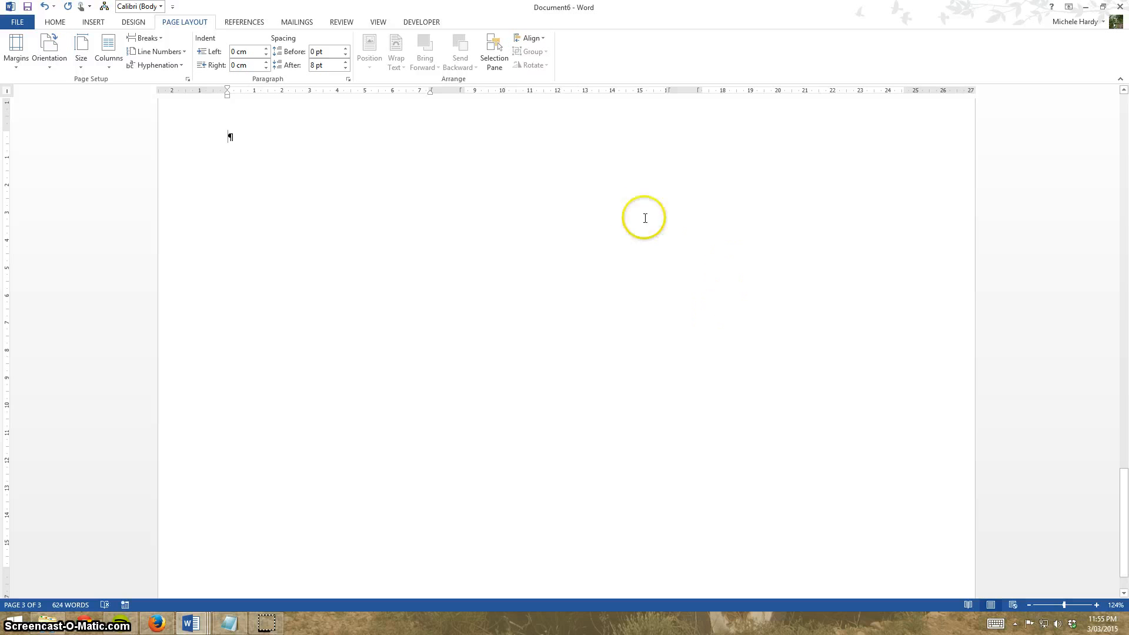
left_click(144, 37)
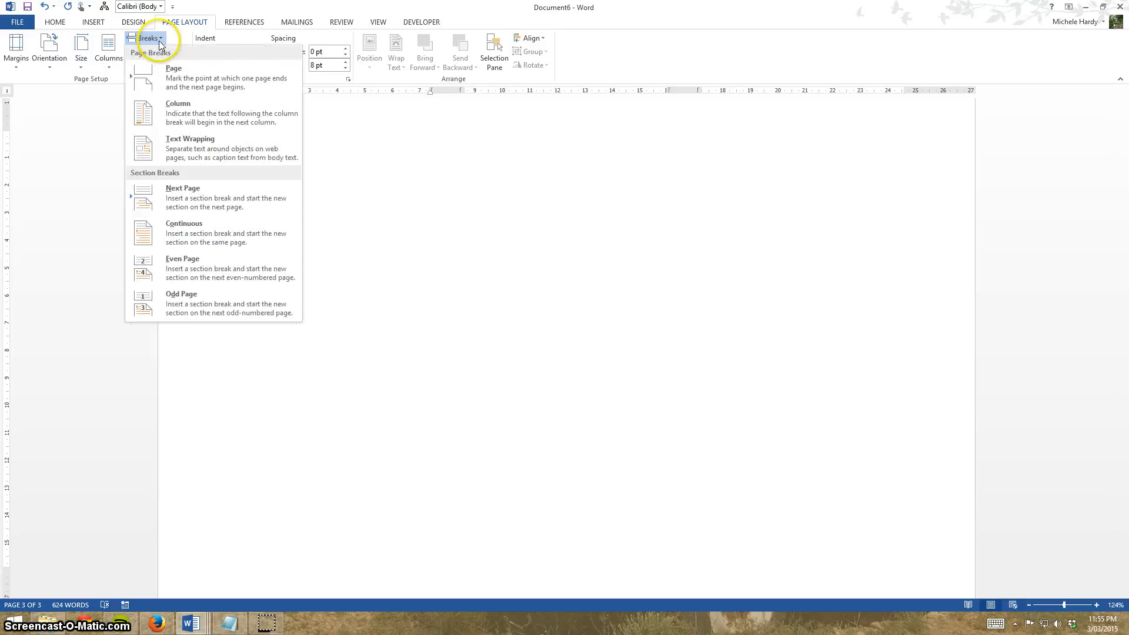
left_click(196, 194)
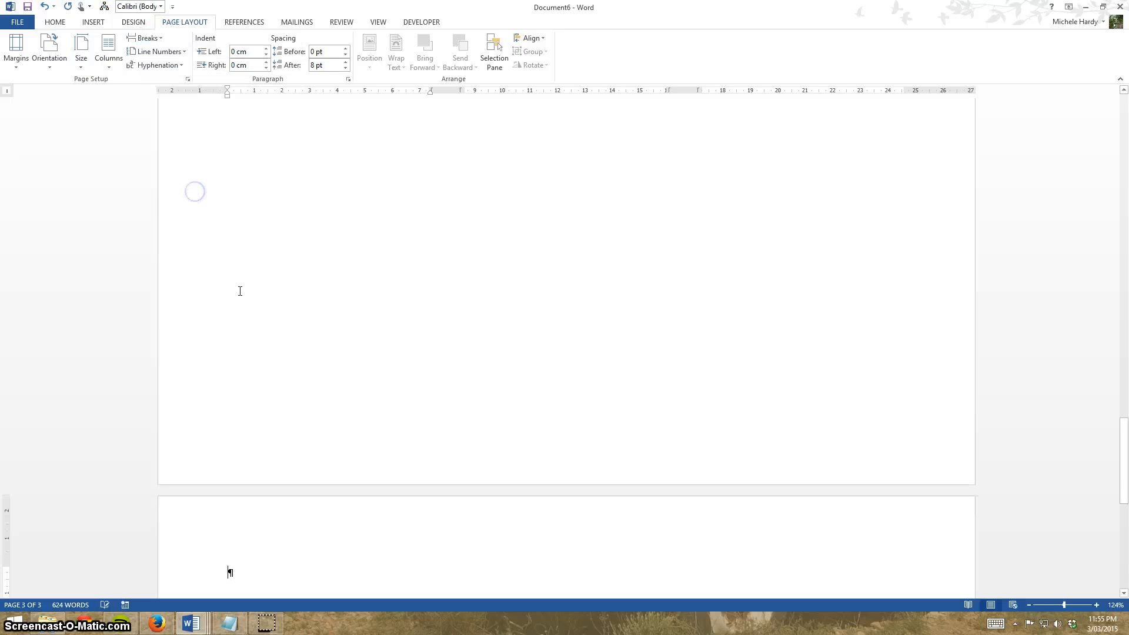
Set the orientation of the new final section back to portrait.
left_click(83, 61)
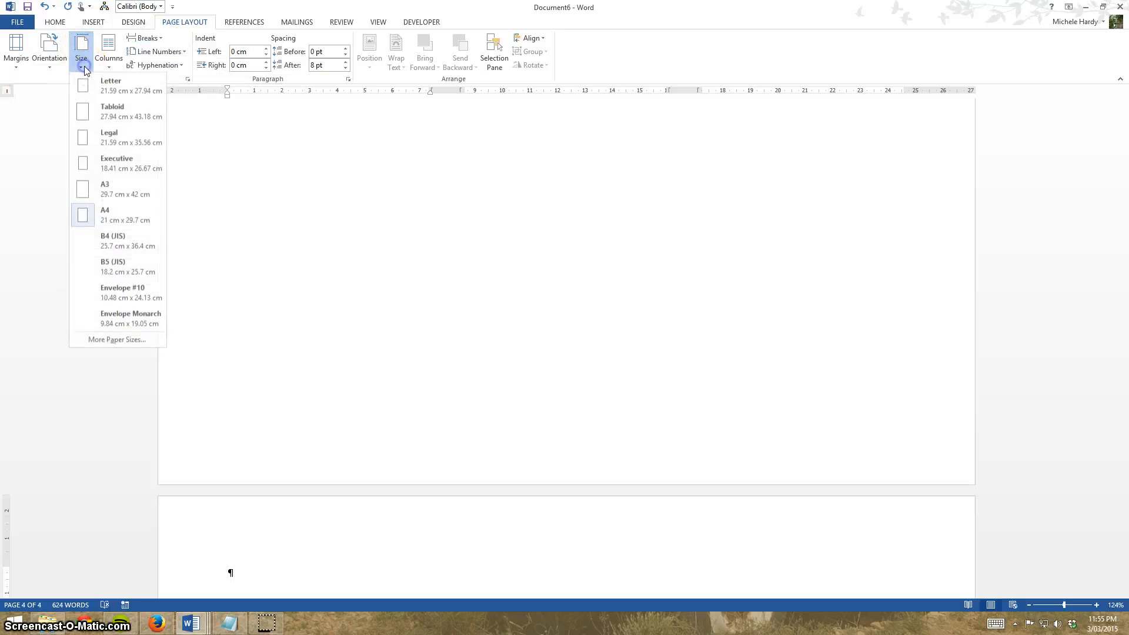
left_click(52, 67)
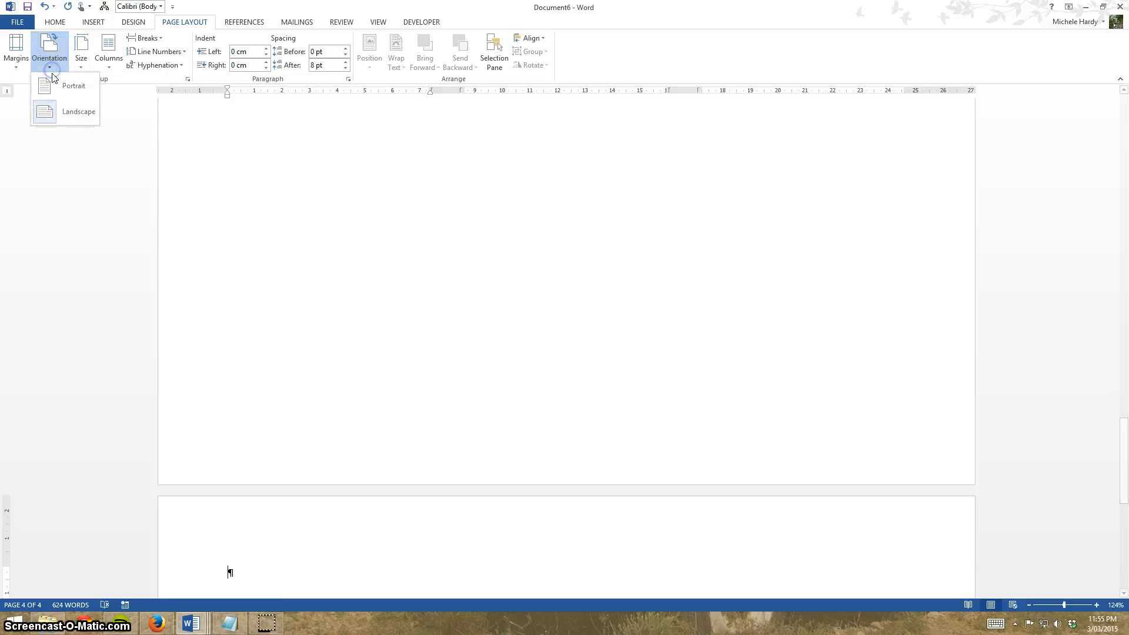
left_click(64, 106)
Review the document's sections and their layouts from the last page back to the top.
scroll(600, 524, "down", 5)
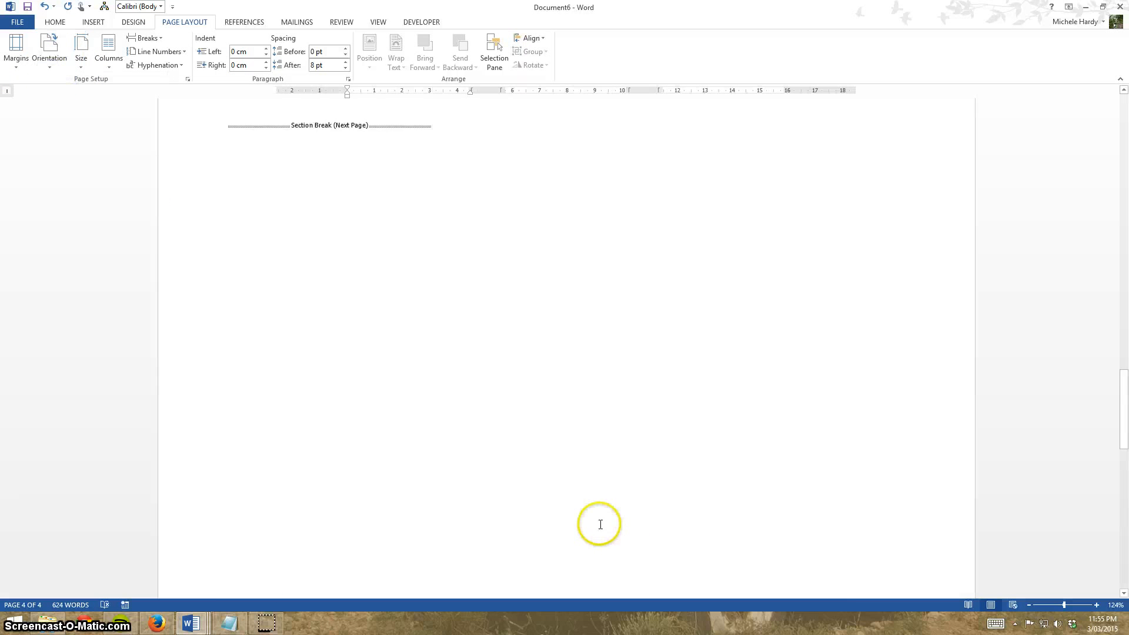
scroll(600, 524, "up", 1)
scroll(499, 499, "up", 15)
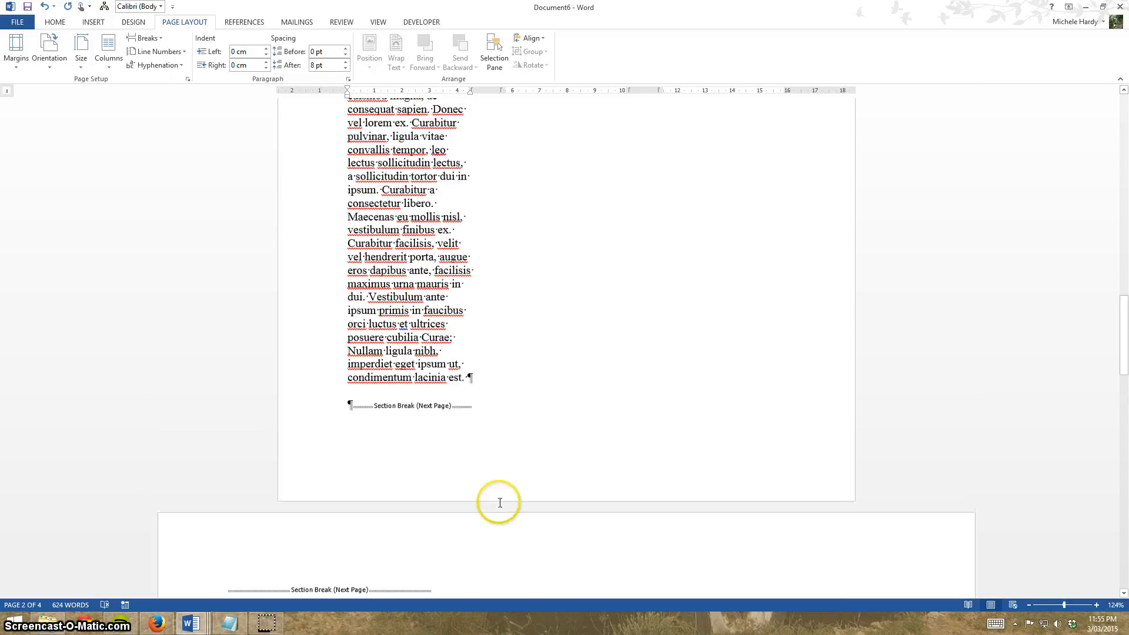
scroll(500, 503, "up", 10)
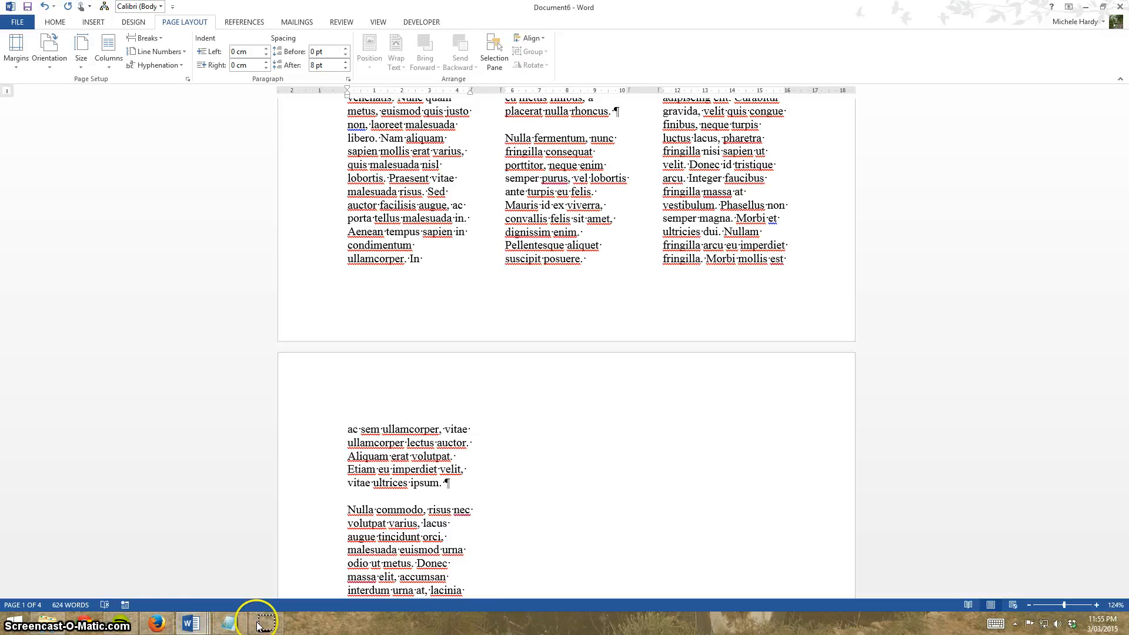
mouse_move(268, 625)
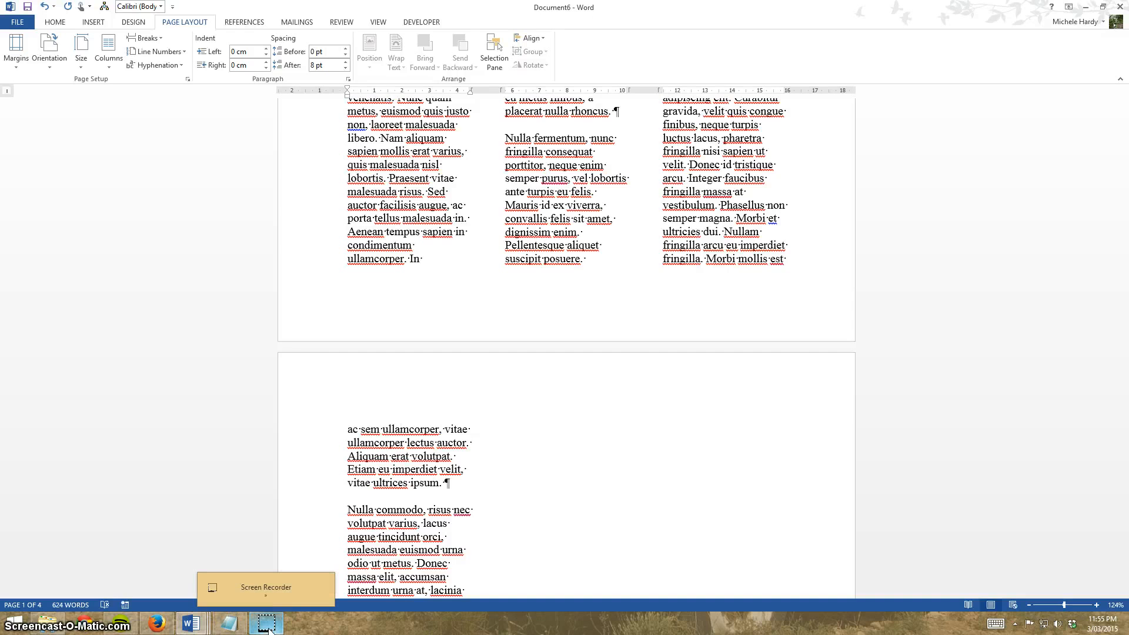